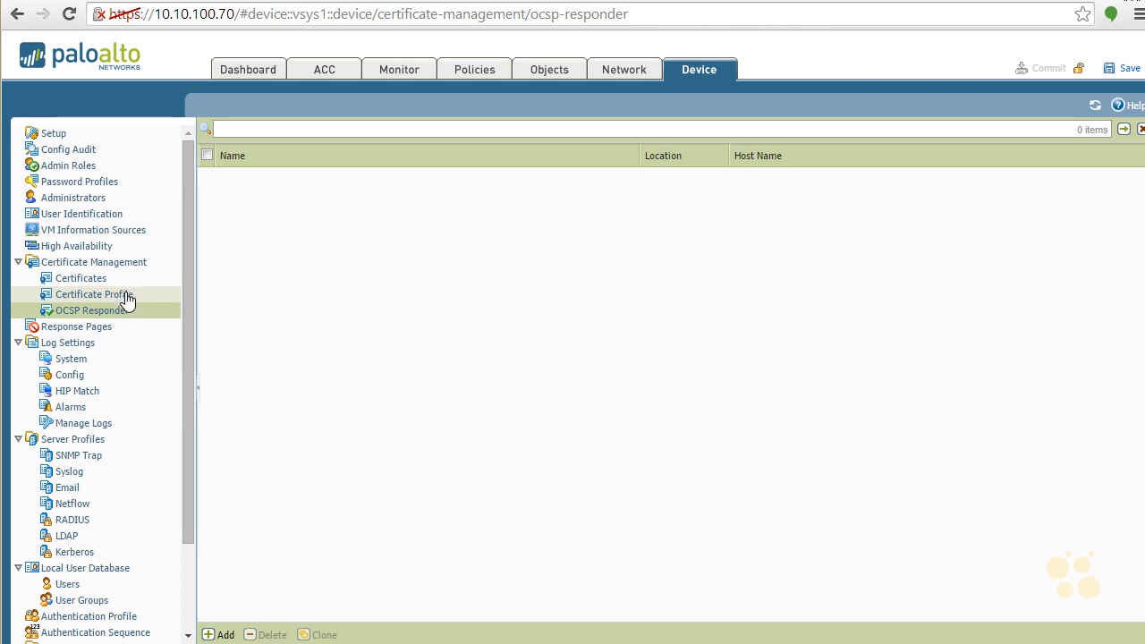
# - Check the certificate profiles and start generating a new certificate from the device certificates list
pyautogui.click(122, 302)
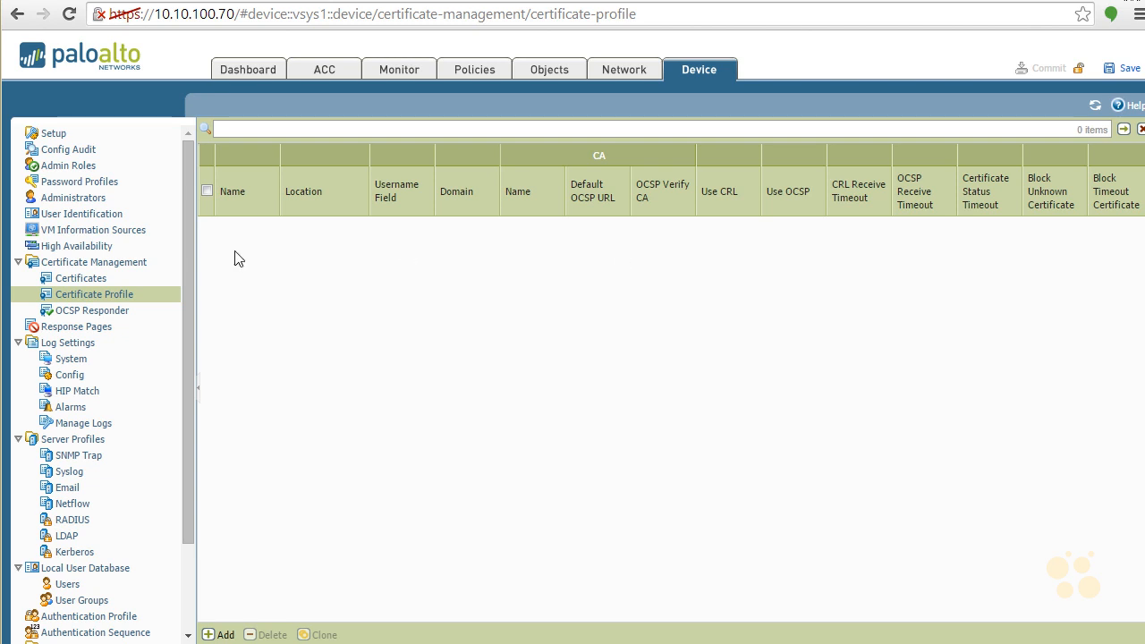
pyautogui.click(96, 283)
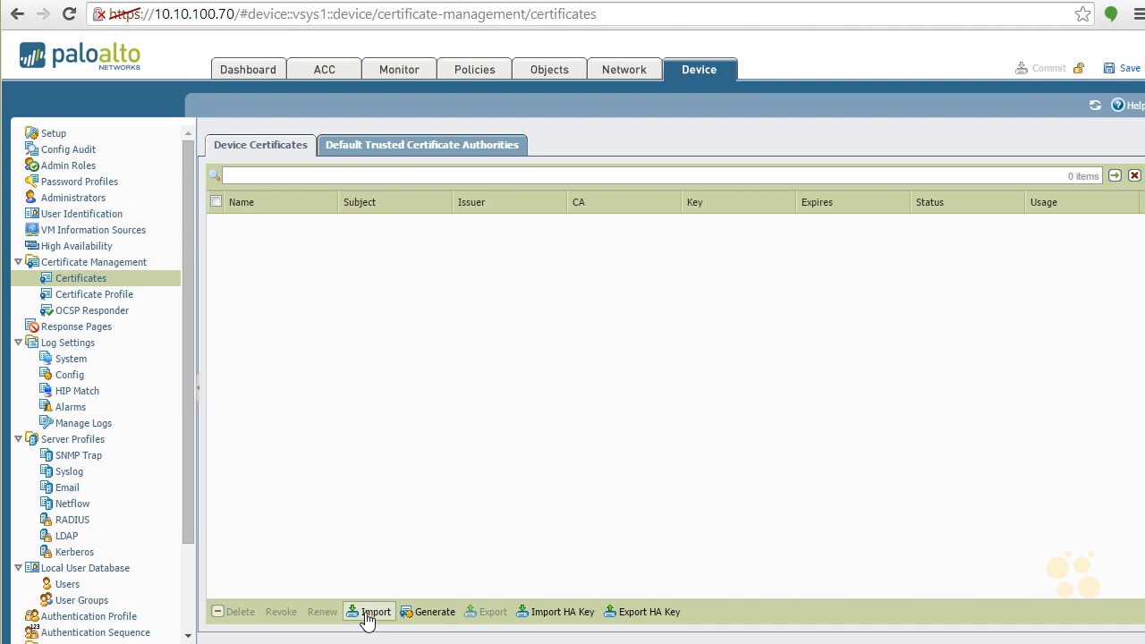
pyautogui.click(435, 613)
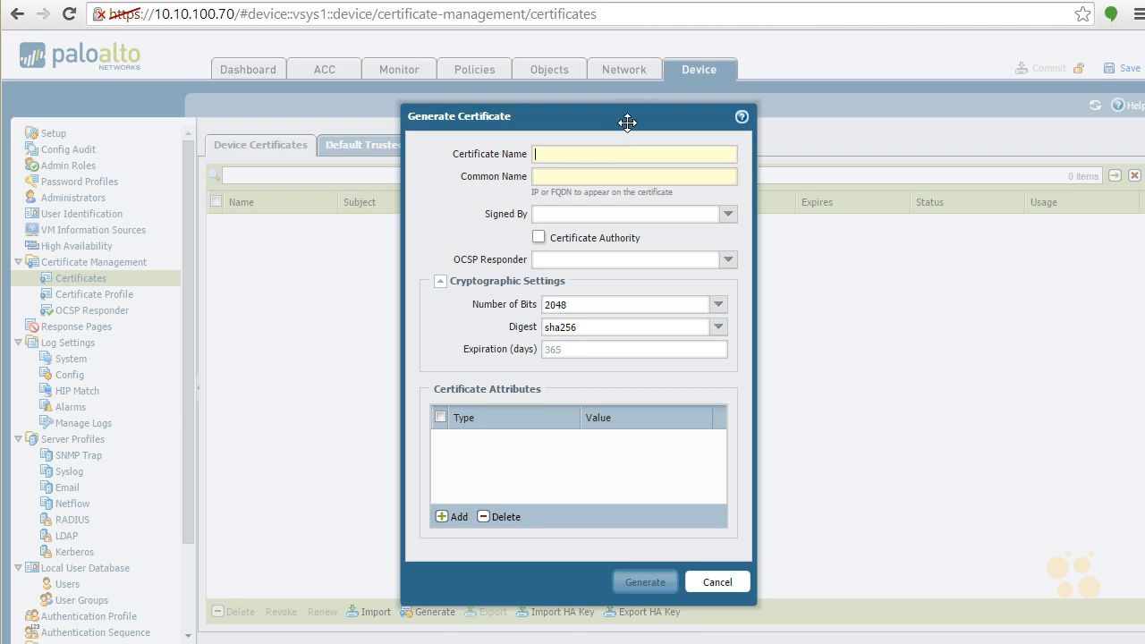
# - Name the new certificate LAB VM
pyautogui.write('LAB CH')
pyautogui.press('BackSpace')
pyautogui.write('VM')
pyautogui.press('BackSpace')
pyautogui.press('BackSpace')
pyautogui.press('BackSpace')
pyautogui.write('VM')
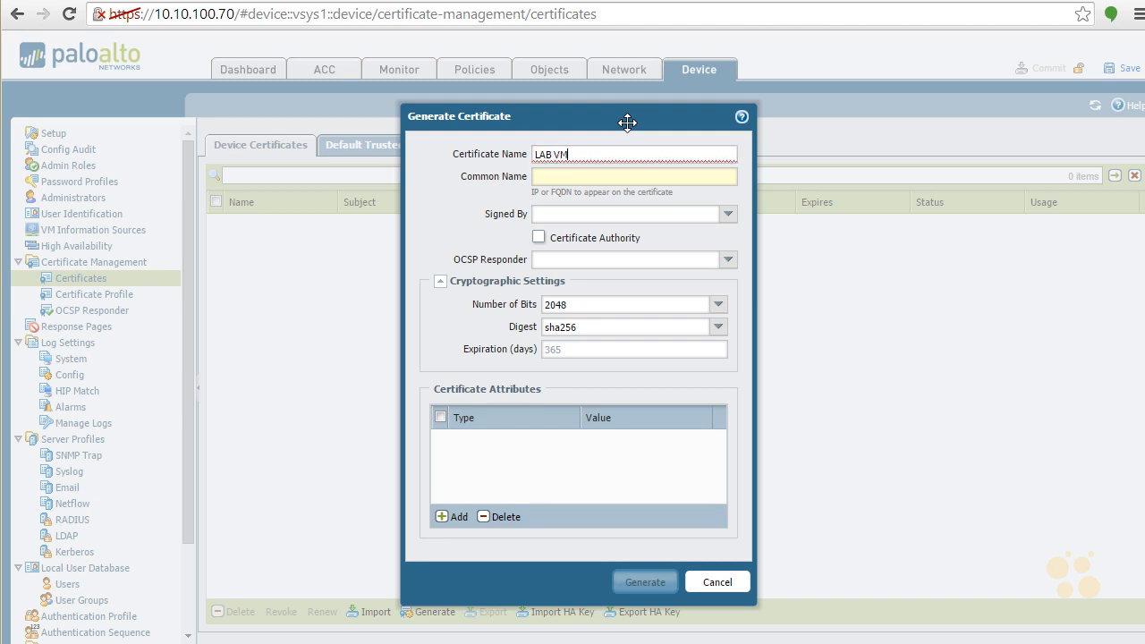
pyautogui.press('Tab')
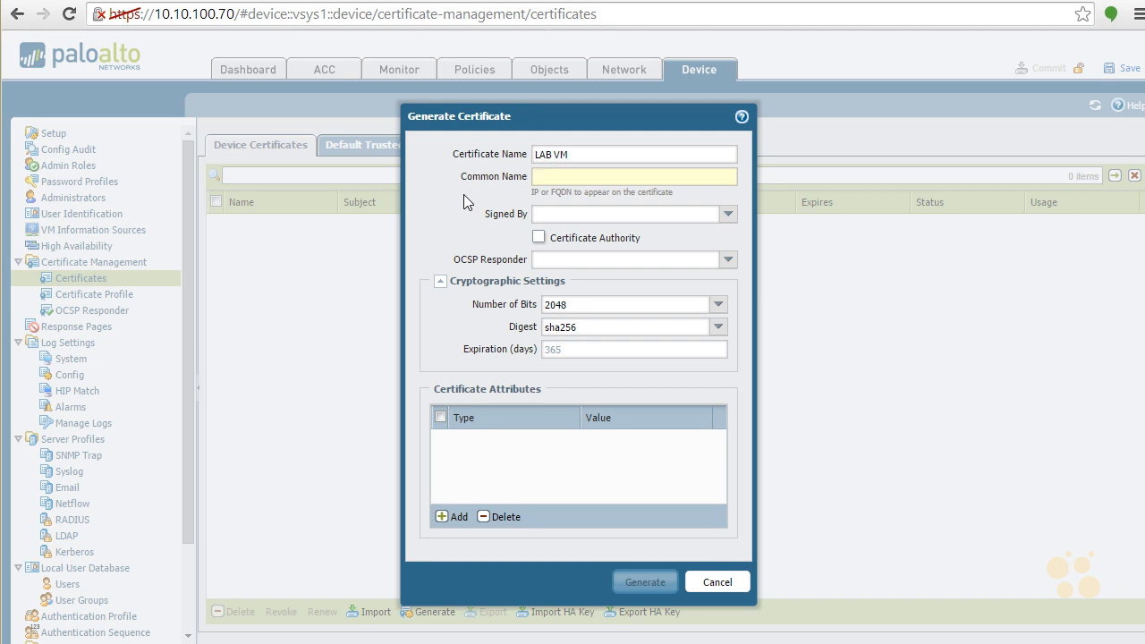
# - Set the common name to pan-fw-lab.emanon.com and have the certificate signed by External Authority (CSR)
pyautogui.write('pan')
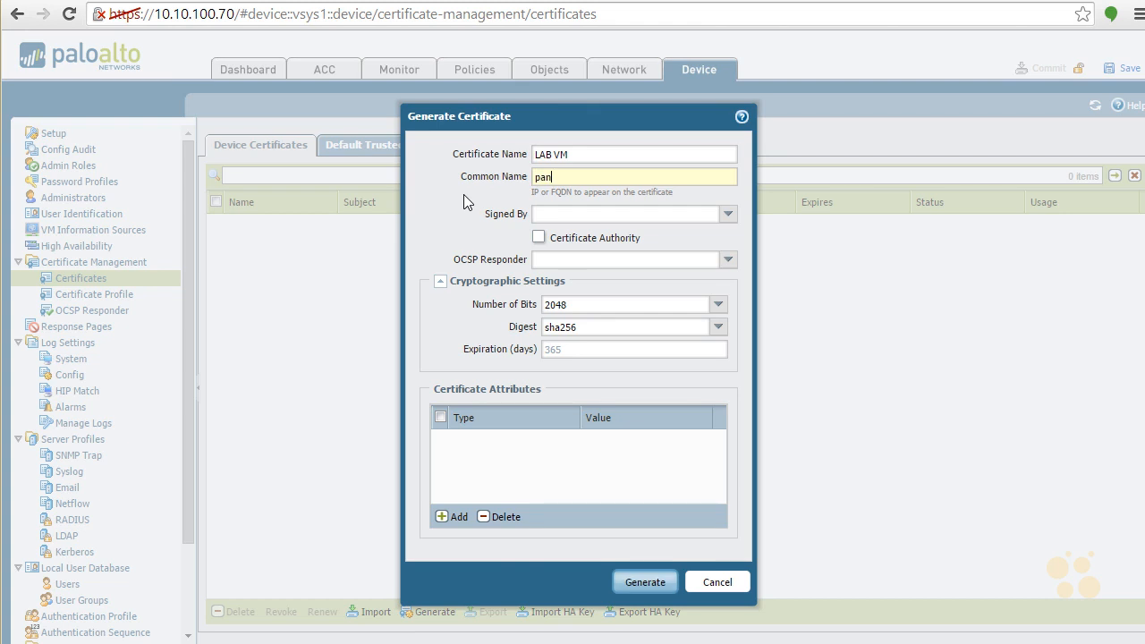
pyautogui.write('-fw-la')
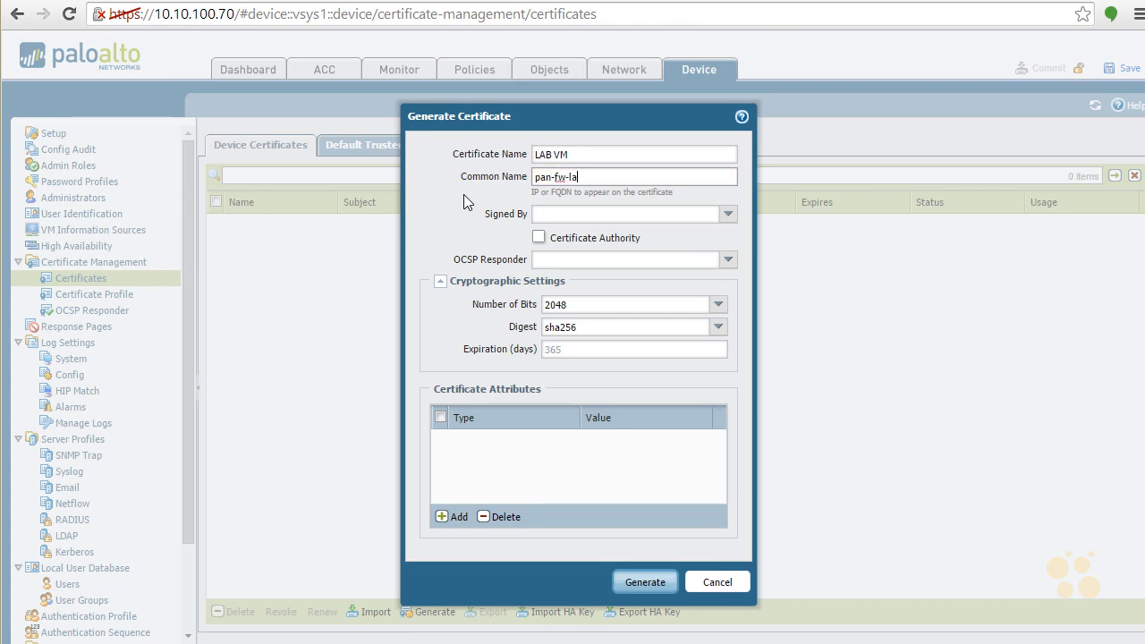
pyautogui.write('b.emanon.com')
pyautogui.press('Tab')
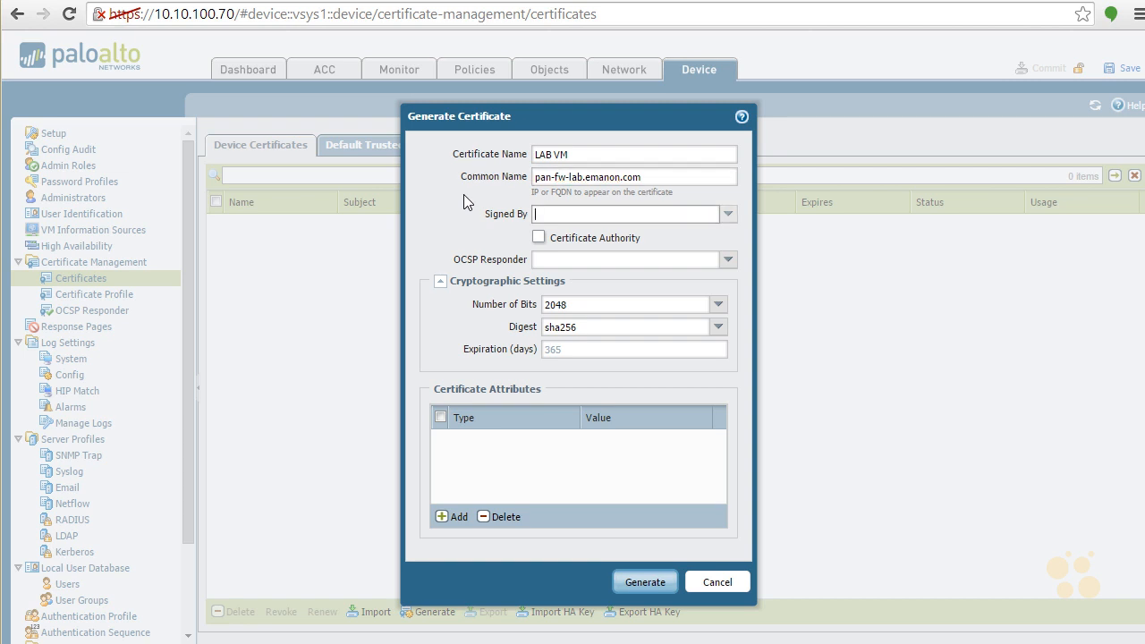
pyautogui.click(728, 214)
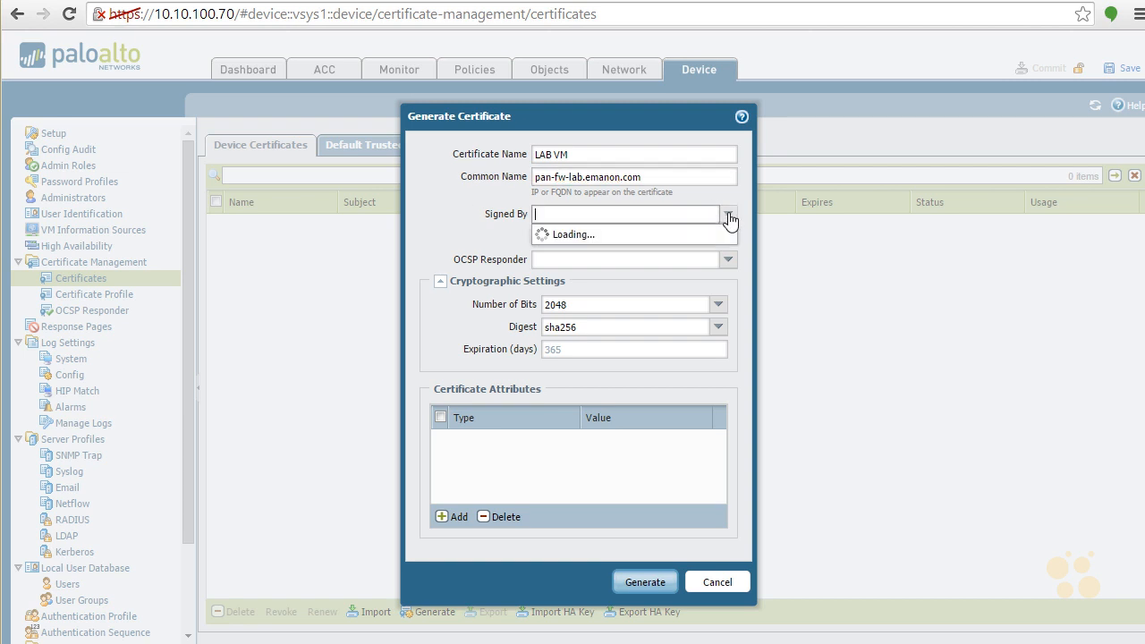
pyautogui.click(648, 234)
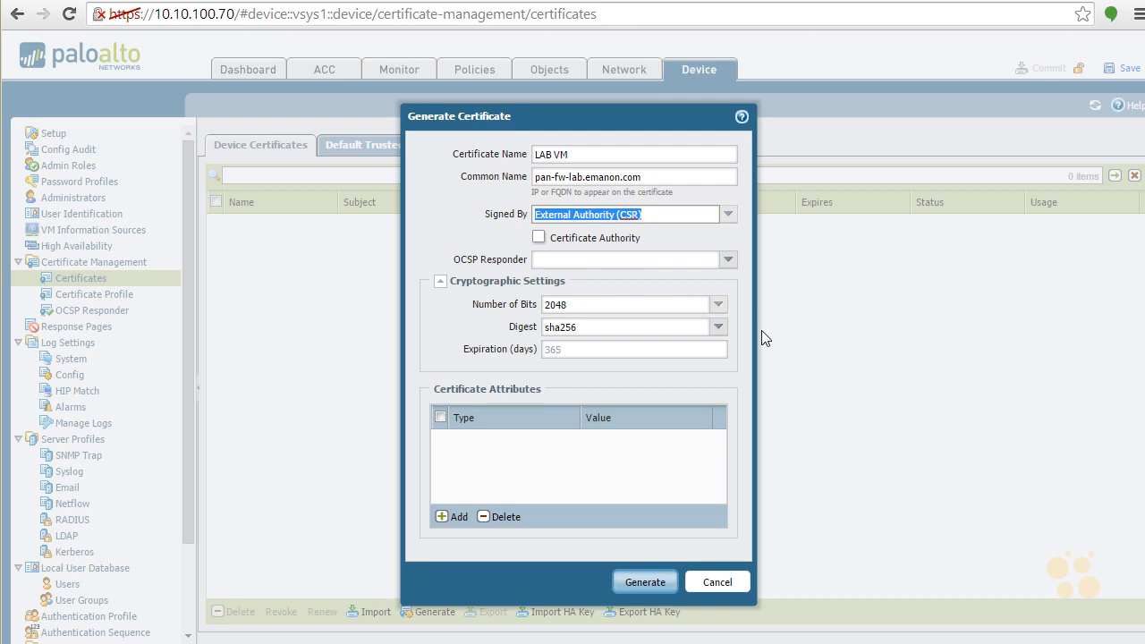
# - Review the available key sizes and digest algorithms in the certificate's cryptographic settings
pyautogui.click(718, 305)
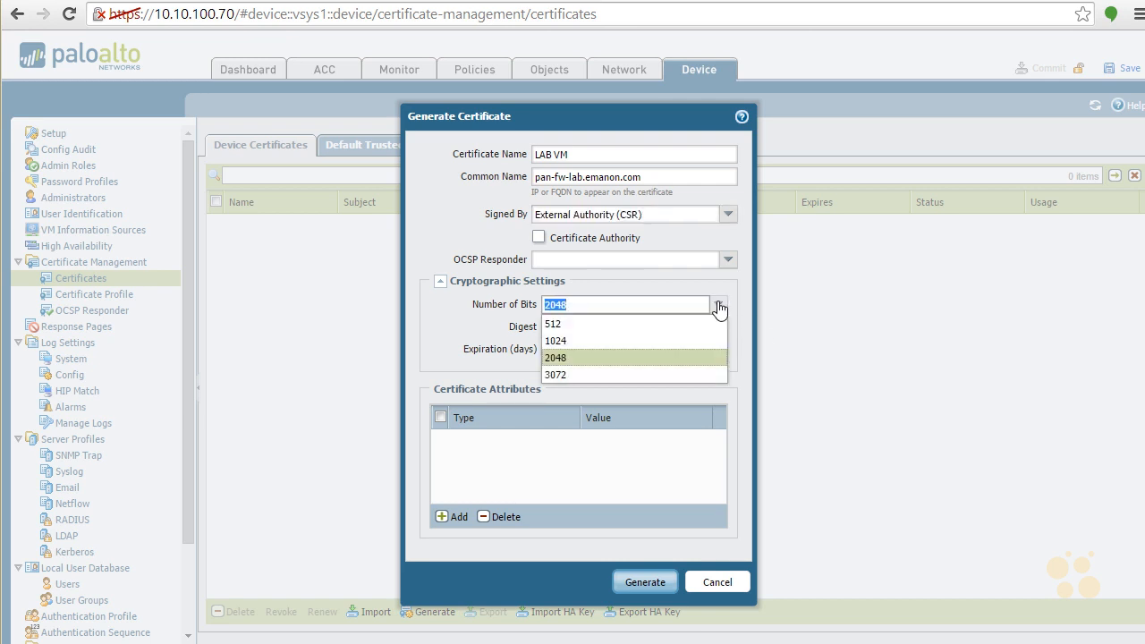
pyautogui.click(720, 306)
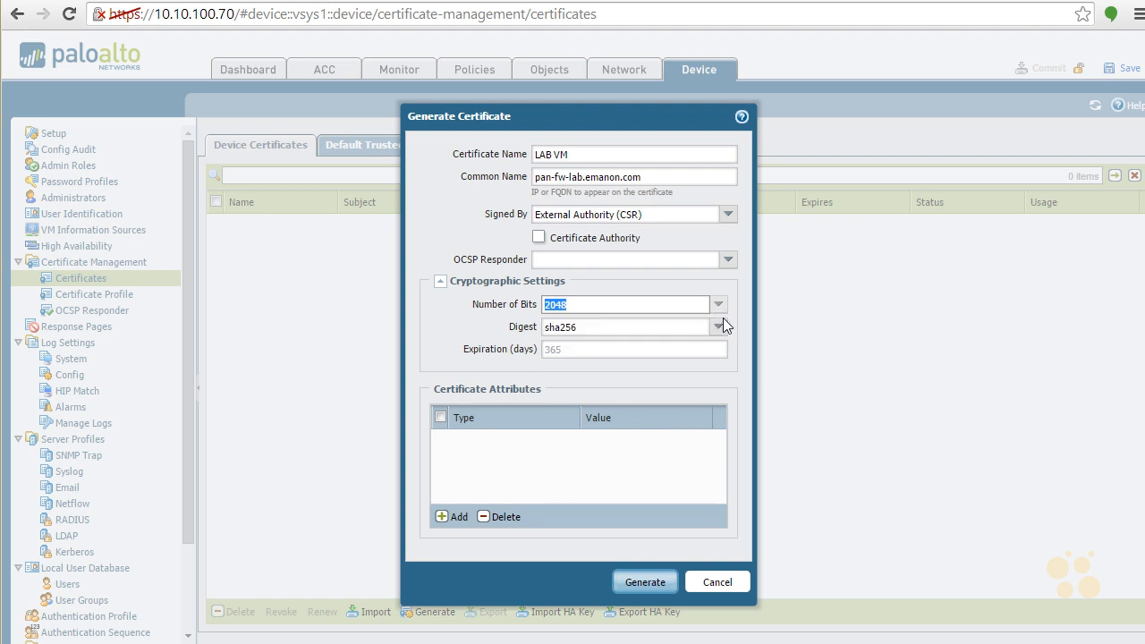
pyautogui.click(718, 329)
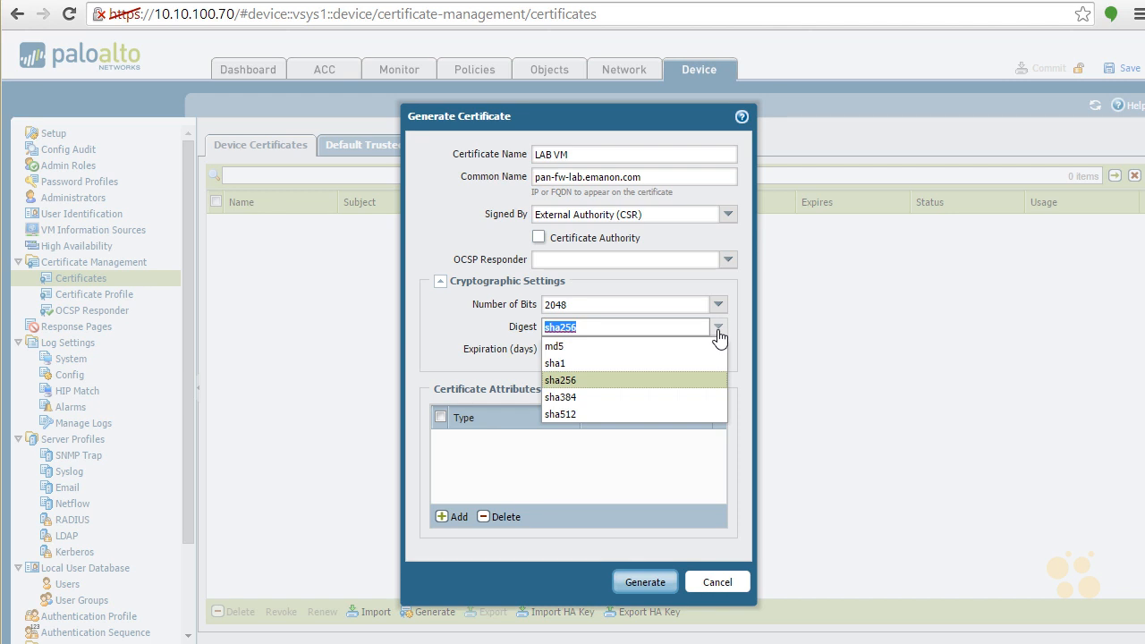
pyautogui.click(718, 333)
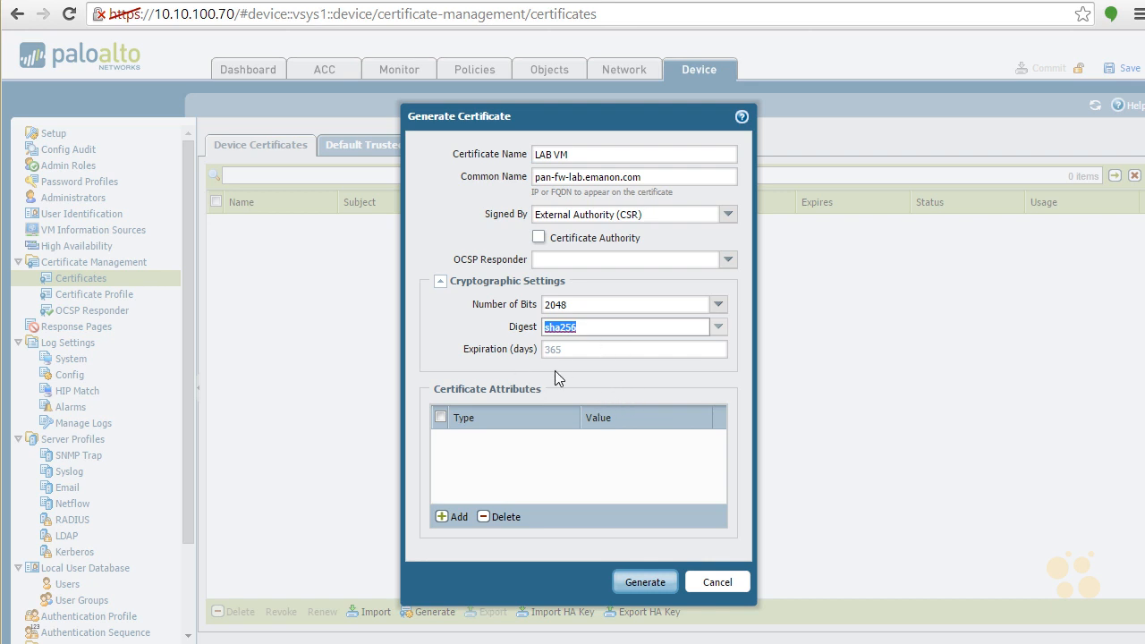
# - Add a Country attribute to the certificate with the value US (United States)
pyautogui.click(441, 517)
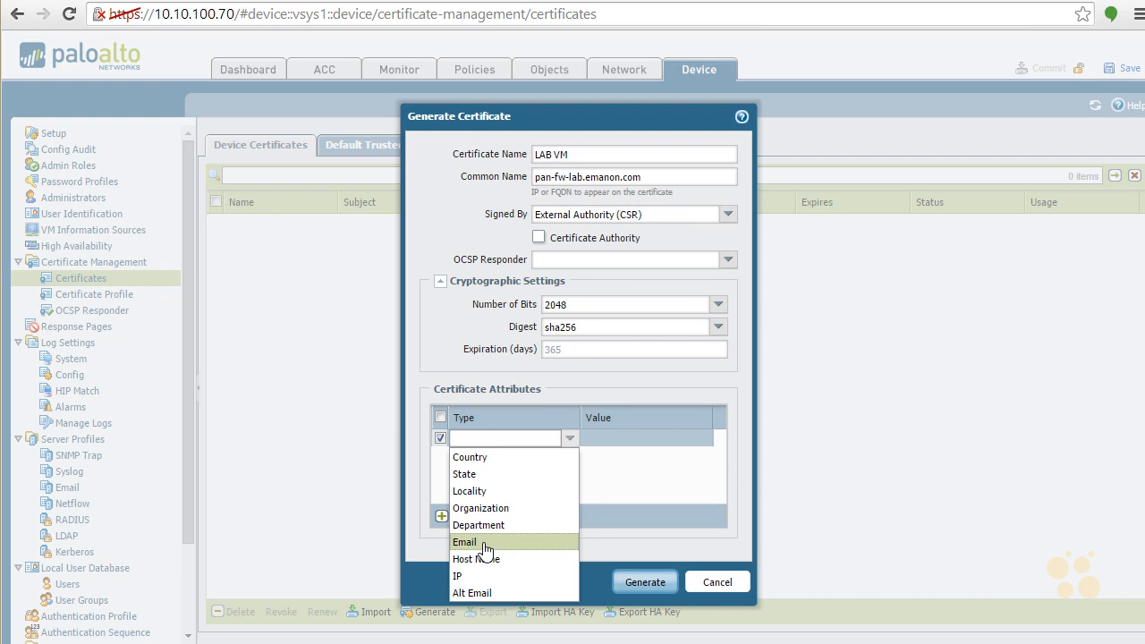
pyautogui.click(495, 459)
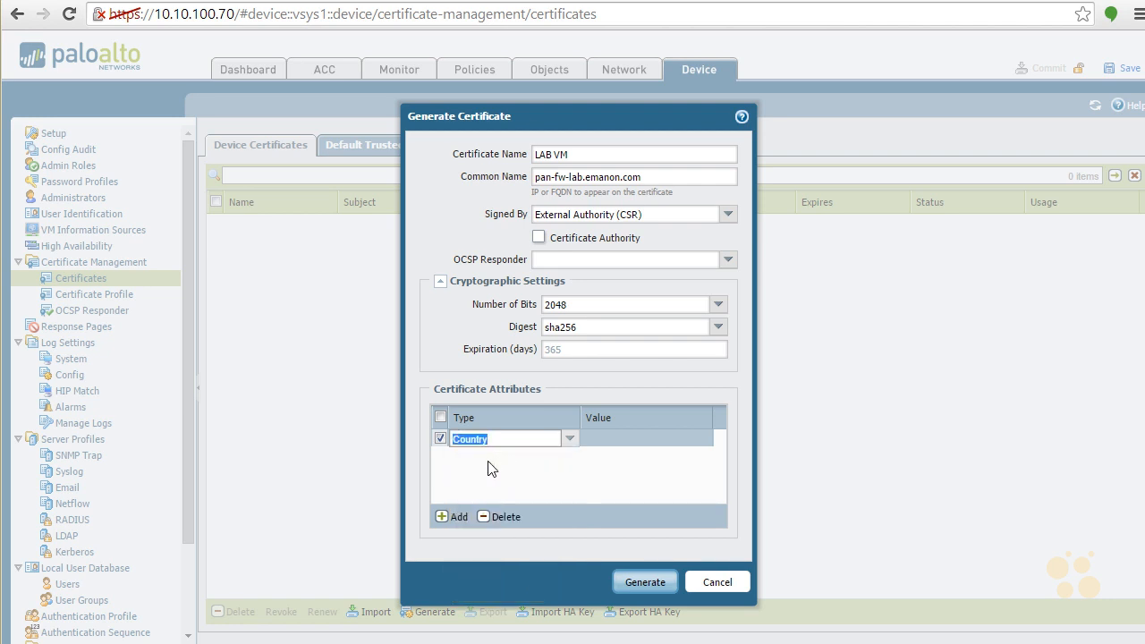
pyautogui.press('Tab')
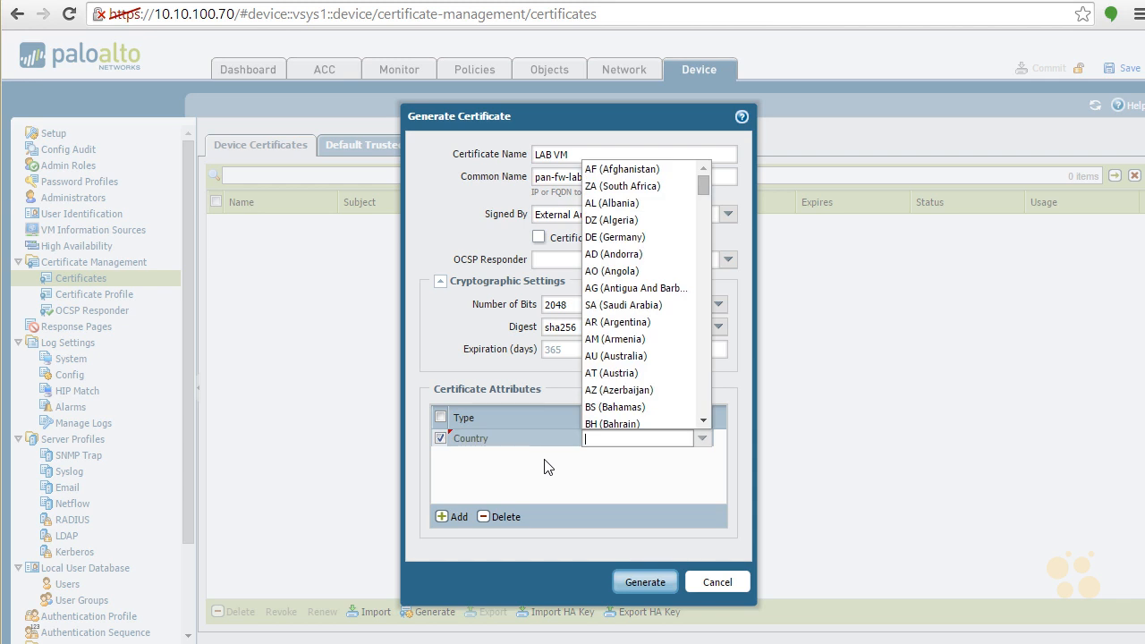
pyautogui.write('us')
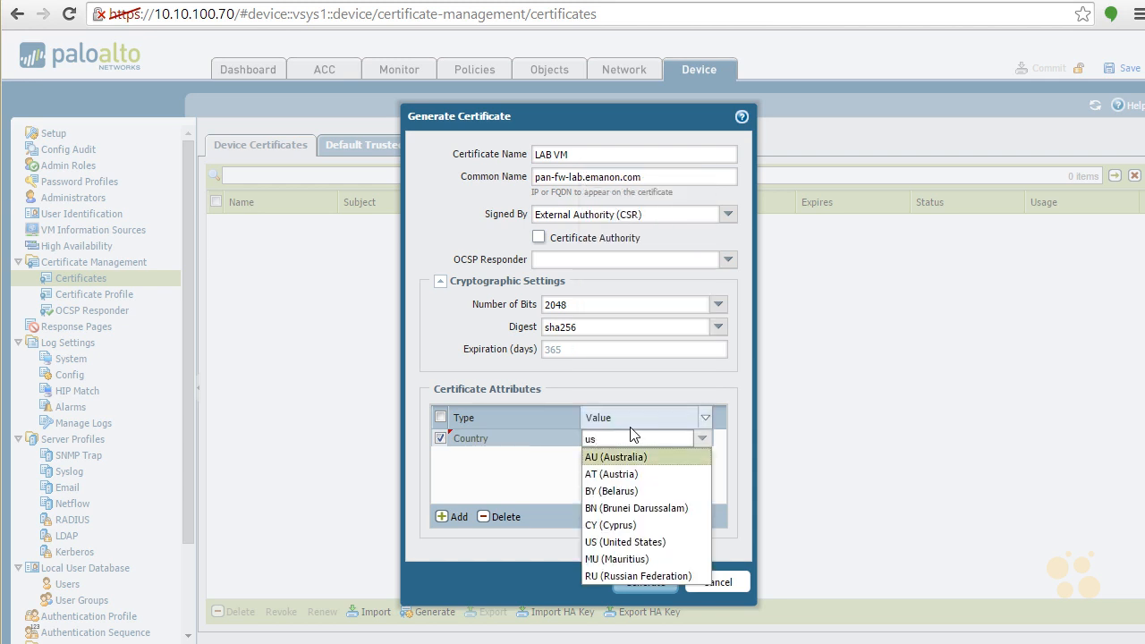
pyautogui.press('BackSpace')
pyautogui.press('BackSpace')
pyautogui.write('U')
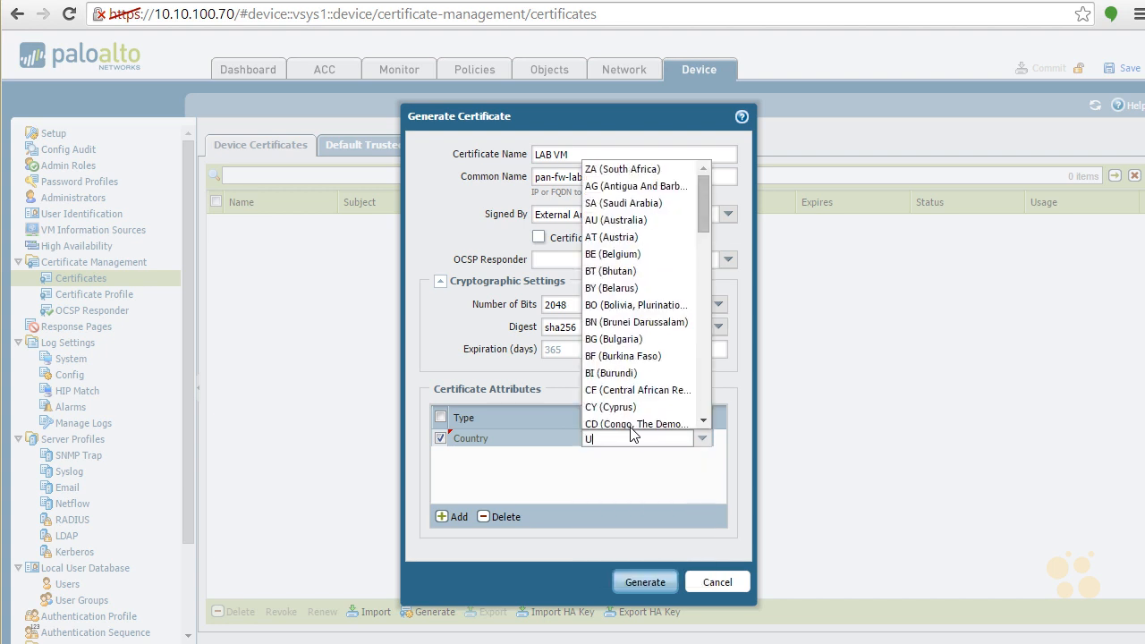
pyautogui.press('BackSpace')
pyautogui.moveTo(699, 183); pyautogui.dragTo(716, 246)
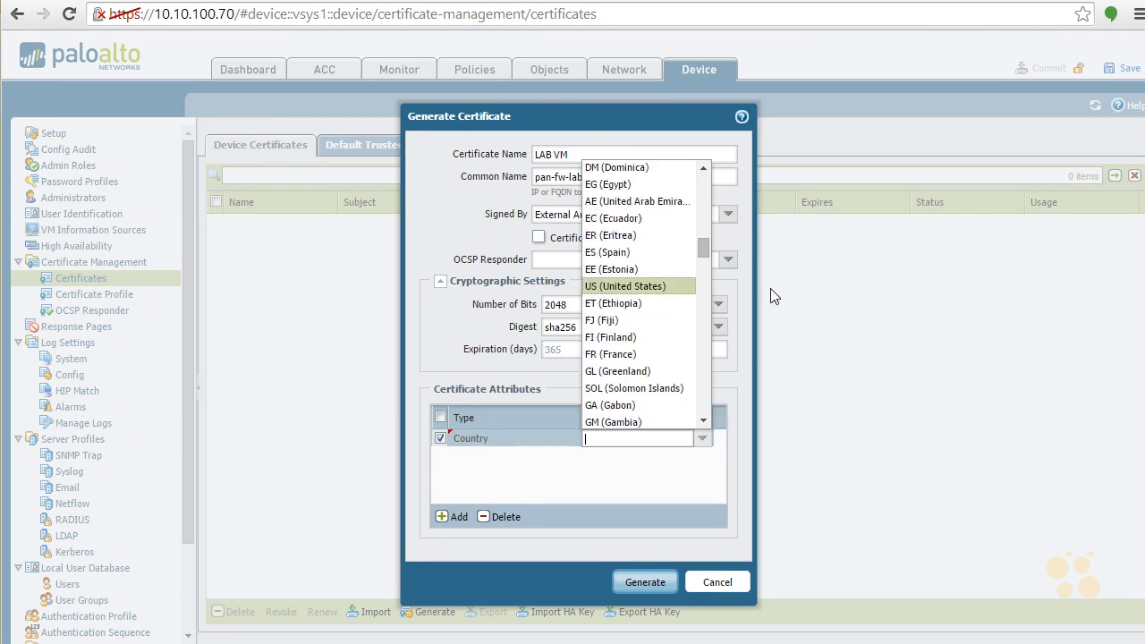
pyautogui.click(647, 288)
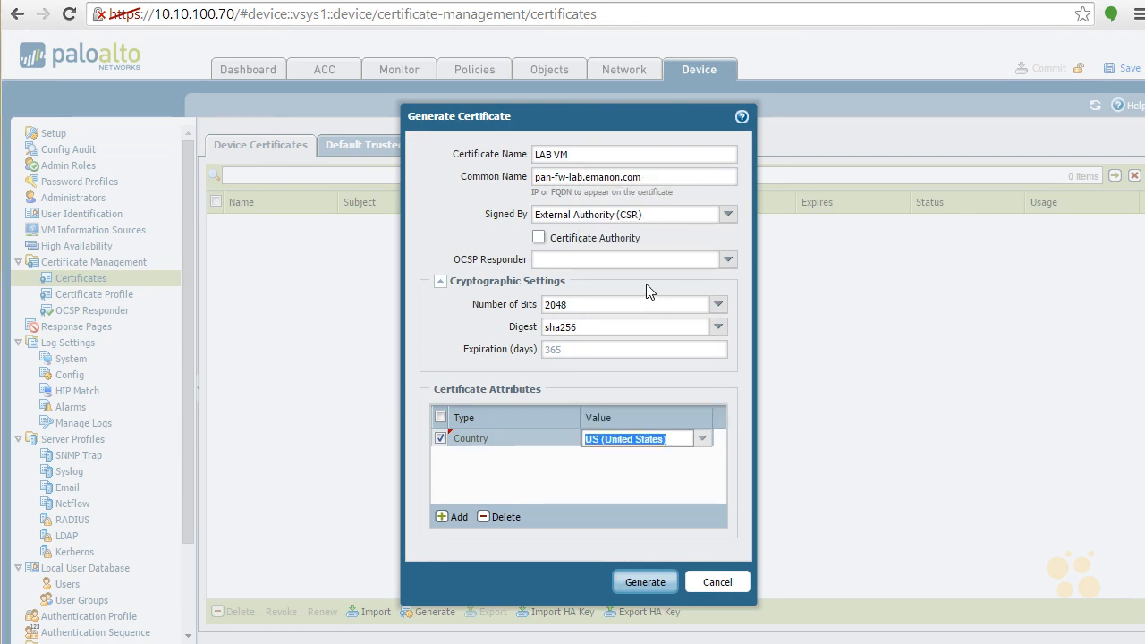
# - Add a State attribute to the certificate with the value KY
pyautogui.click(445, 518)
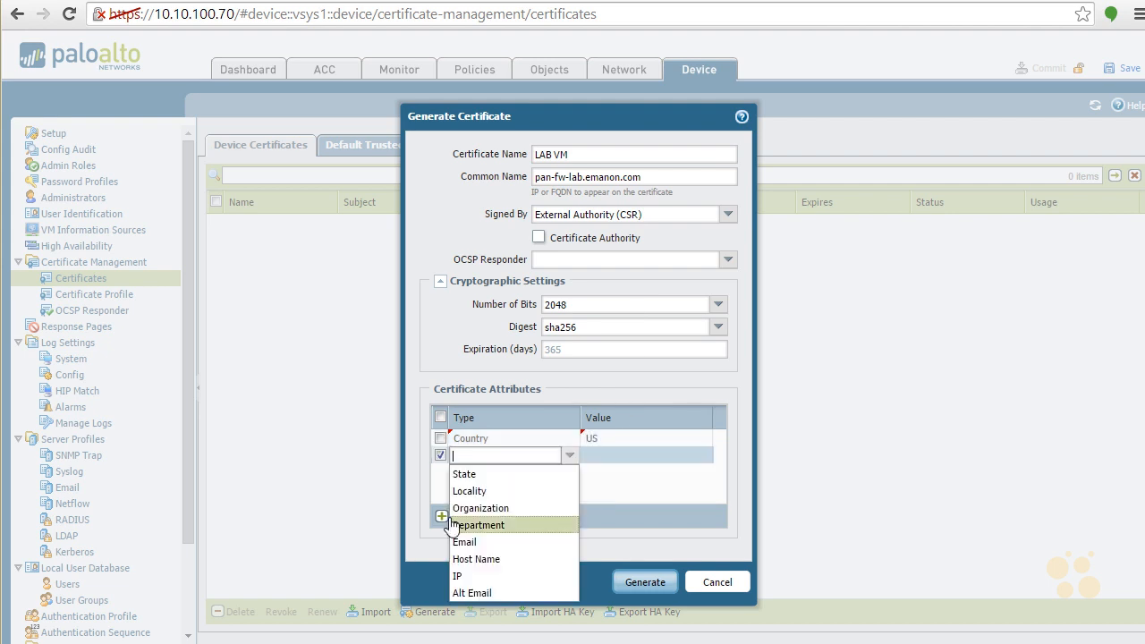
pyautogui.click(482, 477)
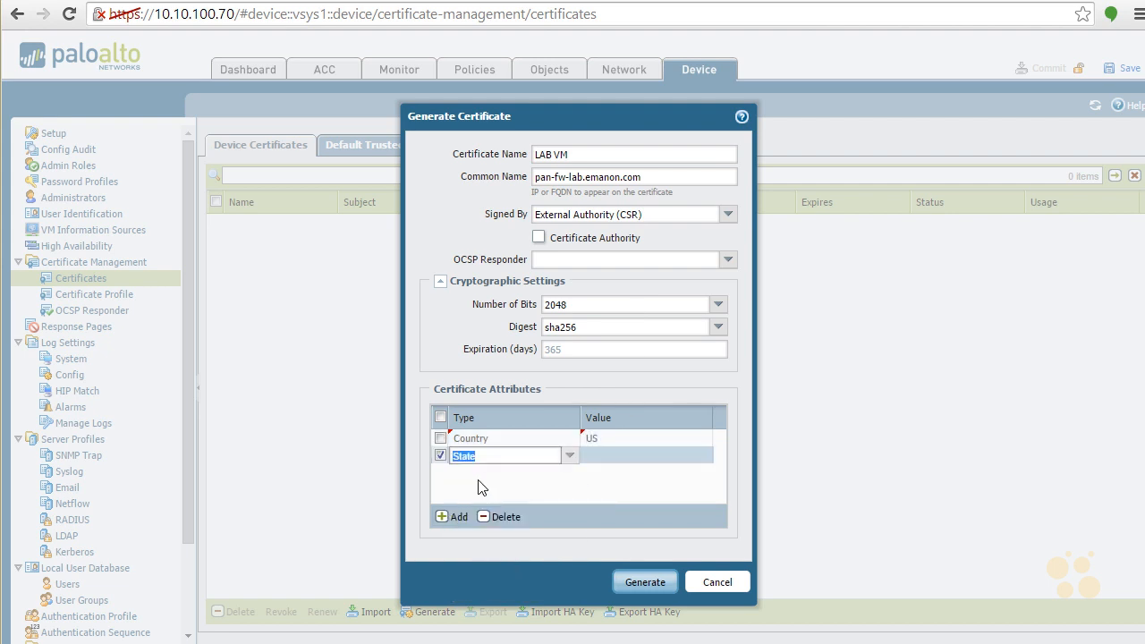
pyautogui.press('Tab')
pyautogui.write('KY')
# - Add a Locality attribute with the value Nicholasville and a Department attribute with the value lab
pyautogui.click(447, 516)
pyautogui.click(491, 491)
pyautogui.press('Tab')
pyautogui.write('Nicholasville')
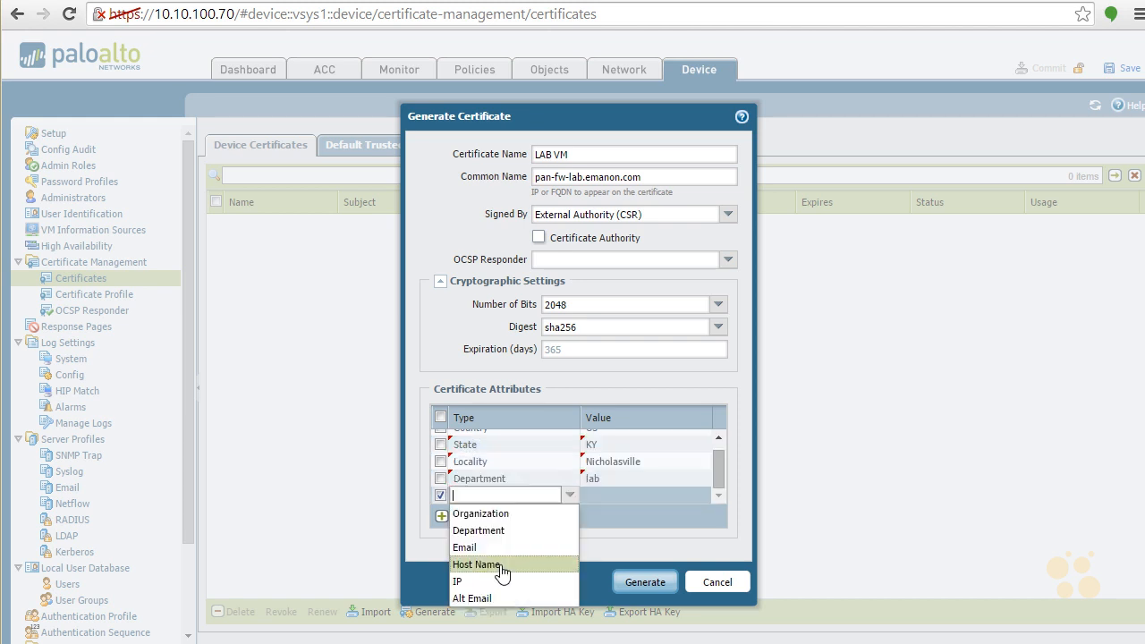
# - Add a Host Name attribute to the certificate with the value pan-fw-lab
pyautogui.click(496, 568)
pyautogui.press('Tab')
pyautogui.write('pan-fw')
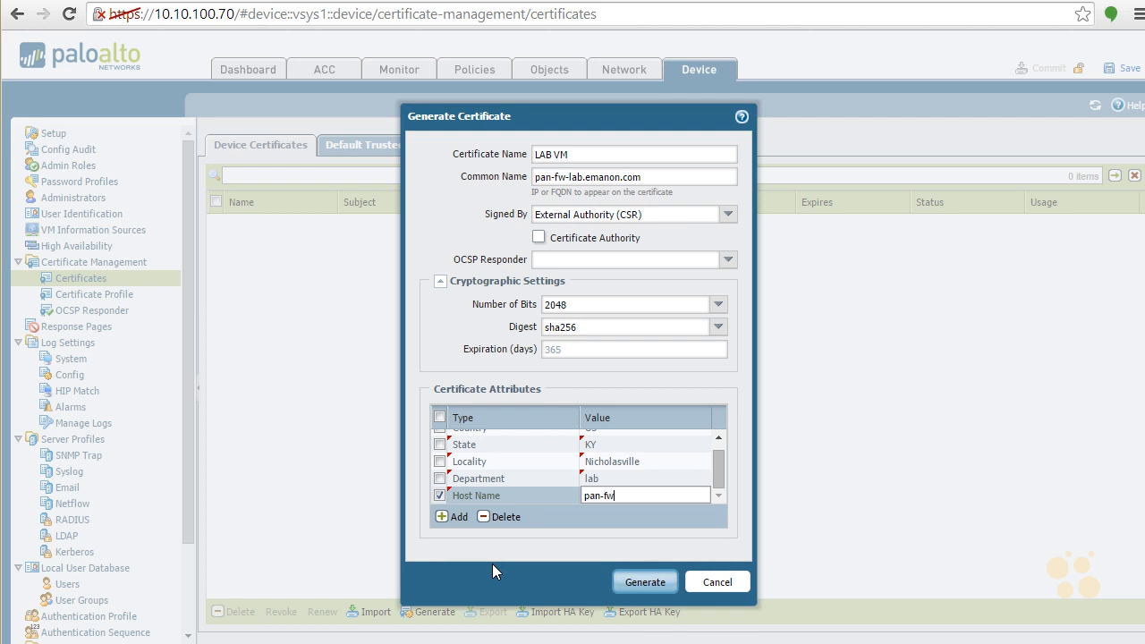
pyautogui.write('-lab')
# - Add an IP attribute to the certificate with the address 208.81.23.70
pyautogui.click(453, 517)
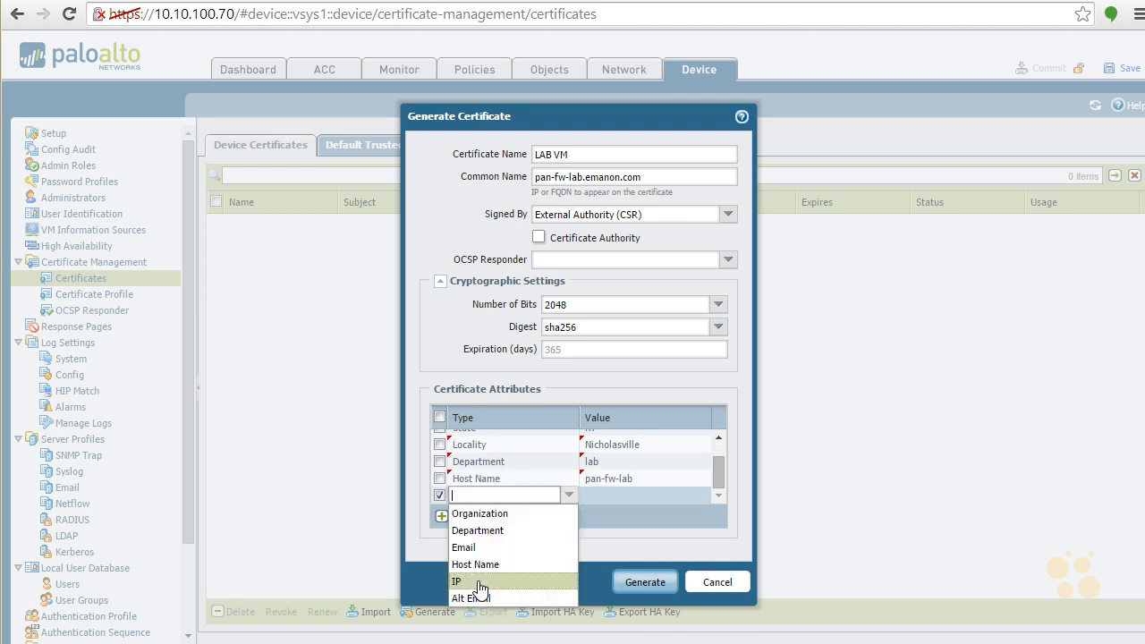
pyautogui.click(478, 582)
pyautogui.press('Tab')
pyautogui.write('208.81.23')
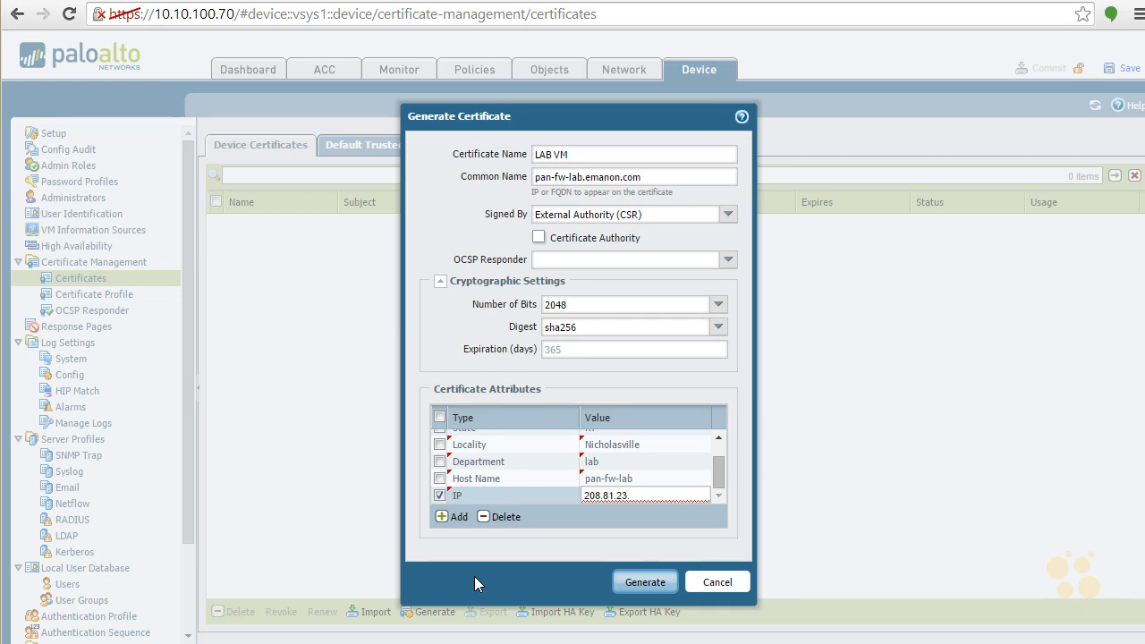
pyautogui.write('.70')
# - Add a second IP attribute to the certificate with the address 10.10.100.70
pyautogui.click(453, 516)
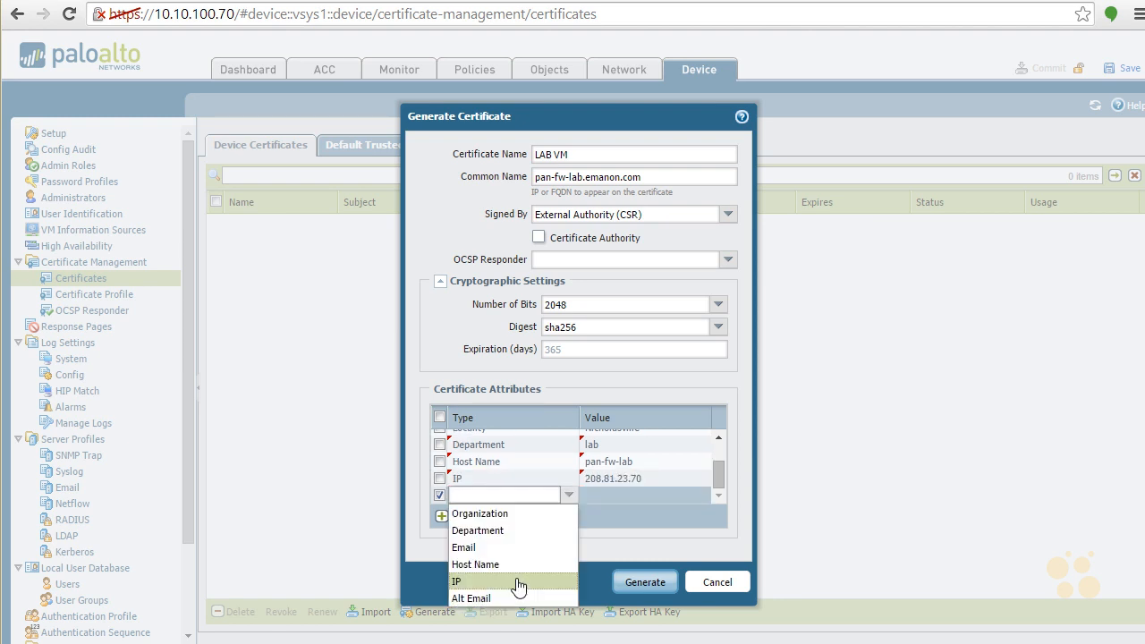
pyautogui.click(519, 583)
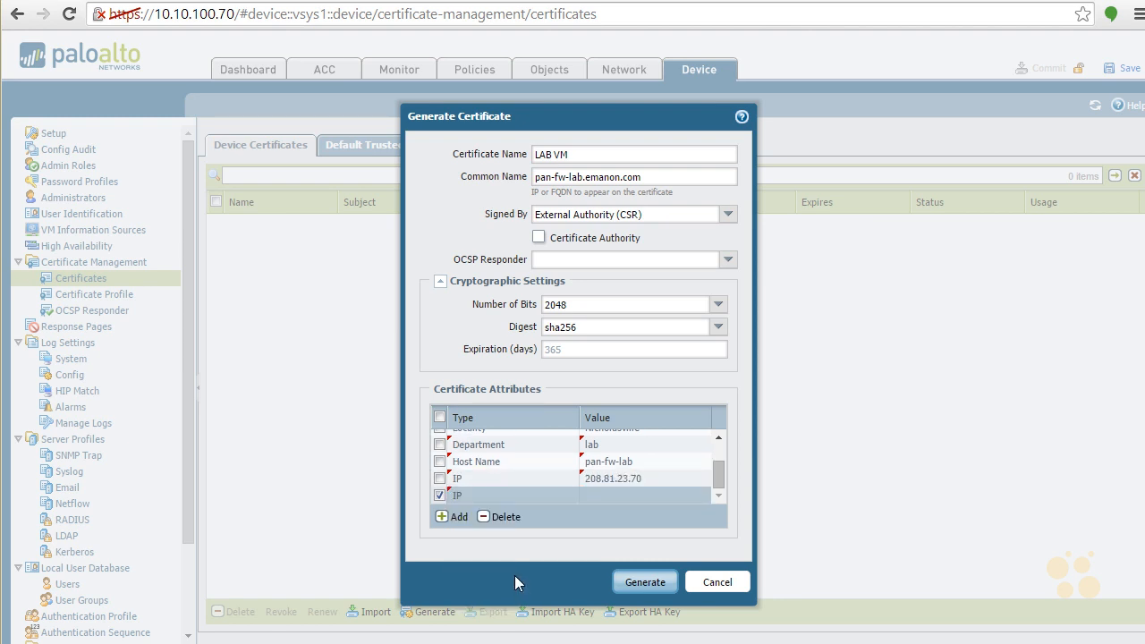
pyautogui.click(613, 495)
pyautogui.write('10.10.100.70')
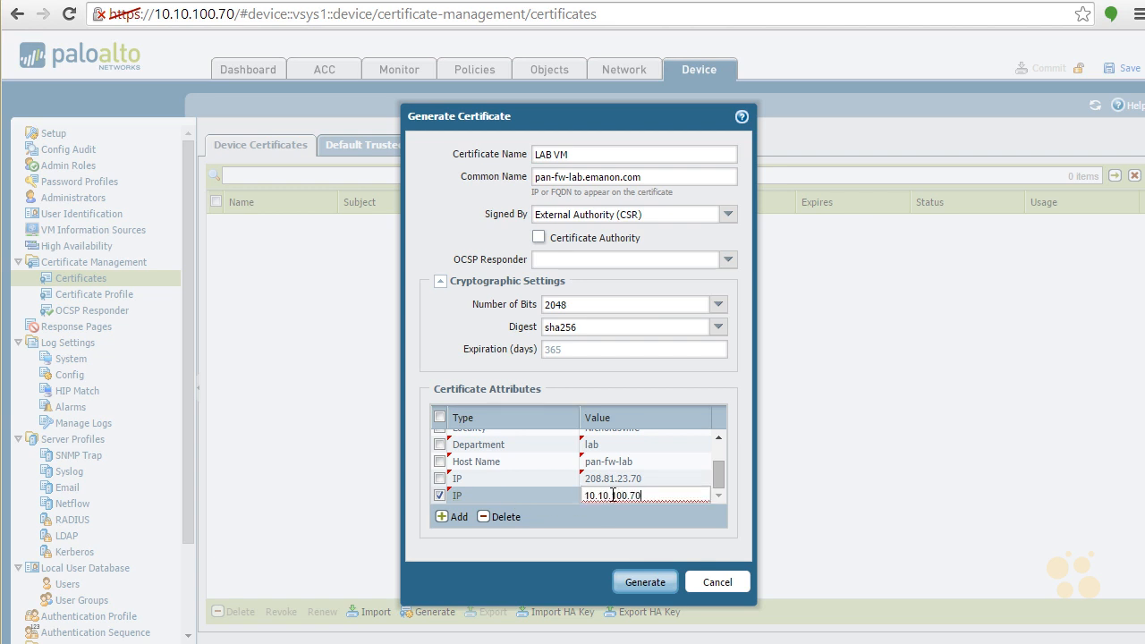
pyautogui.press('Return')
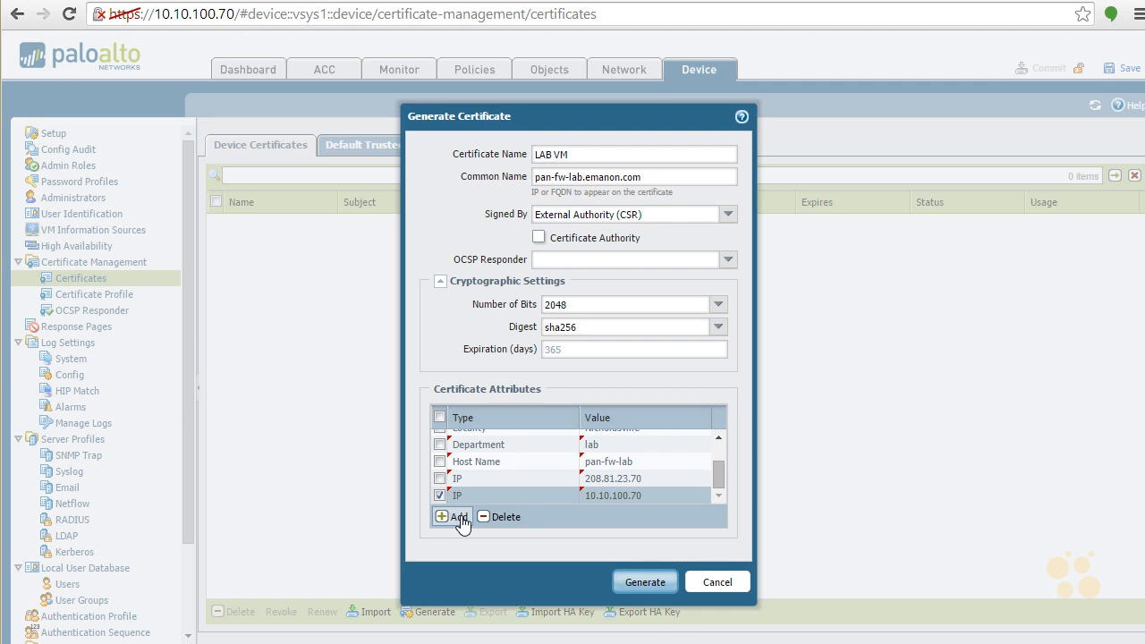
# - Add an Email attribute to the certificate and delete the extra blank attribute row
pyautogui.click(458, 518)
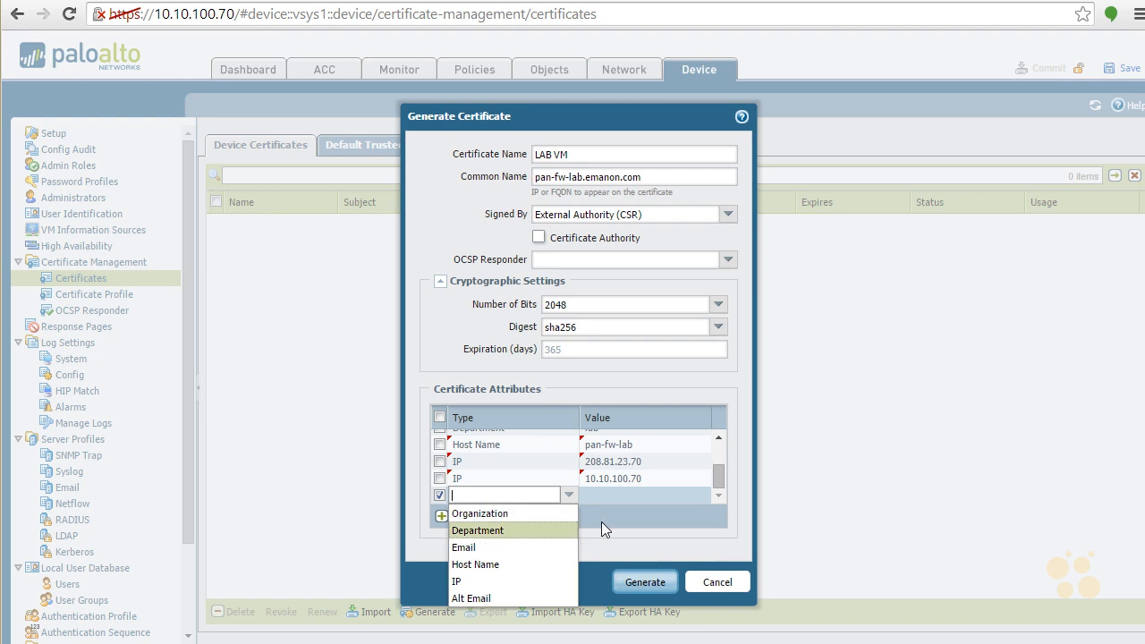
pyautogui.click(651, 520)
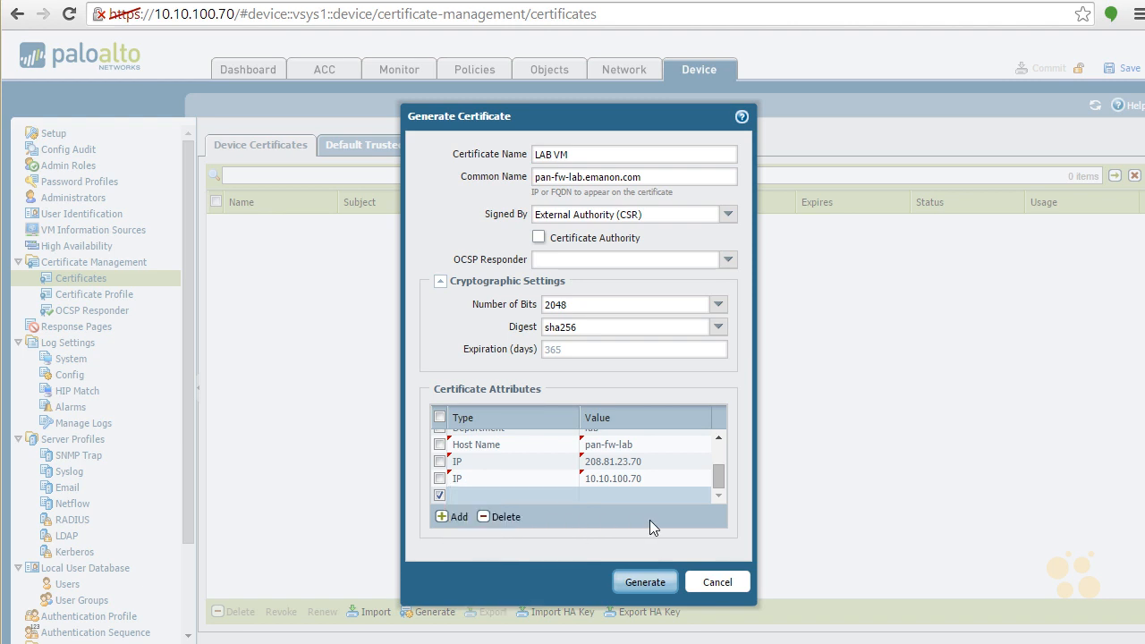
pyautogui.click(455, 518)
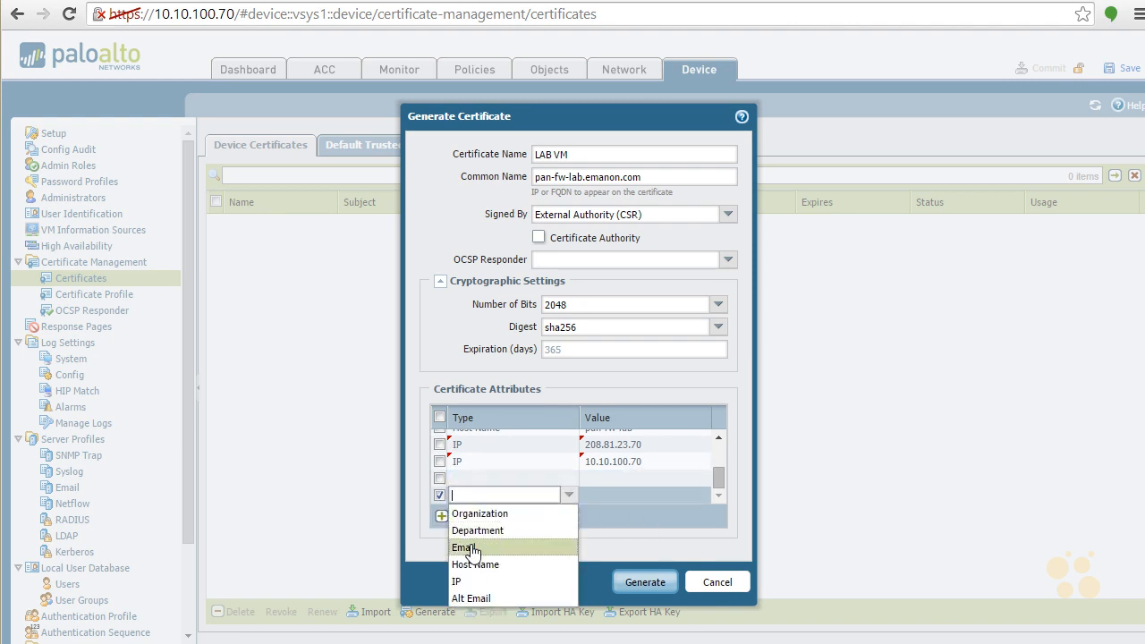
pyautogui.click(471, 546)
pyautogui.click(494, 477)
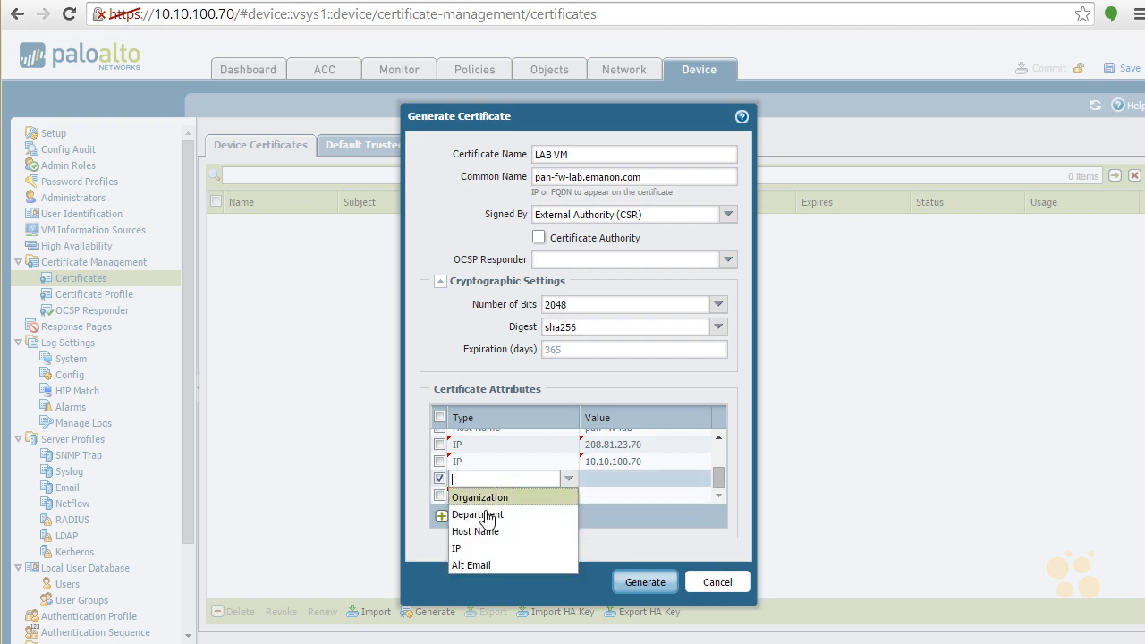
pyautogui.click(607, 517)
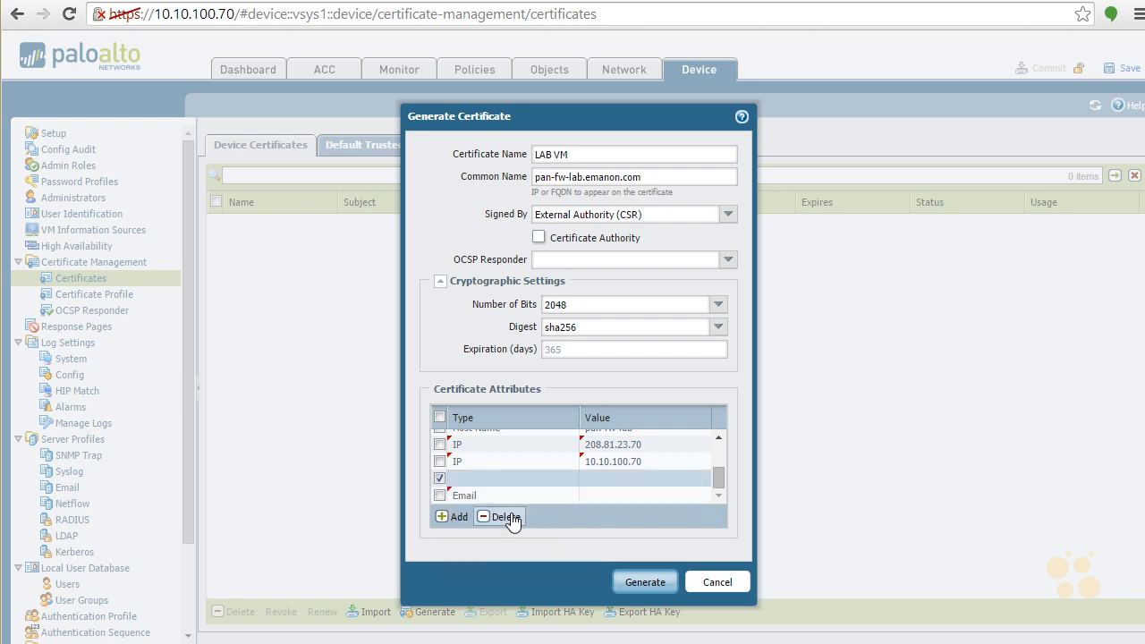
pyautogui.click(507, 516)
# - Enter the contact's e-mail address as the Email attribute's value and generate the LAB VM certificate
pyautogui.click(600, 495)
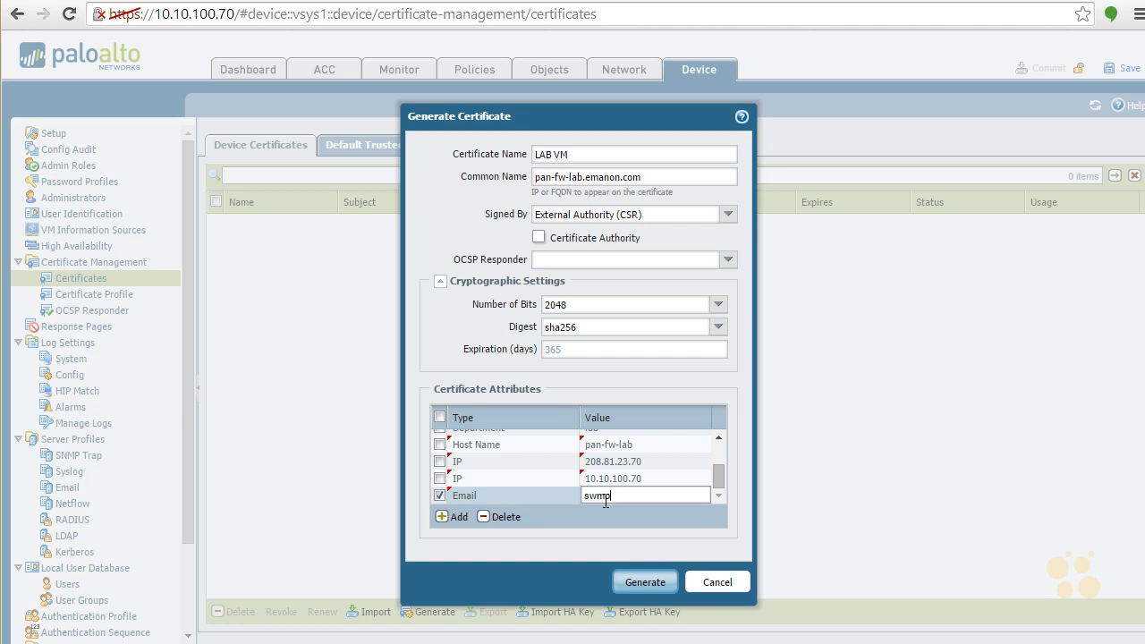
pyautogui.click(643, 582)
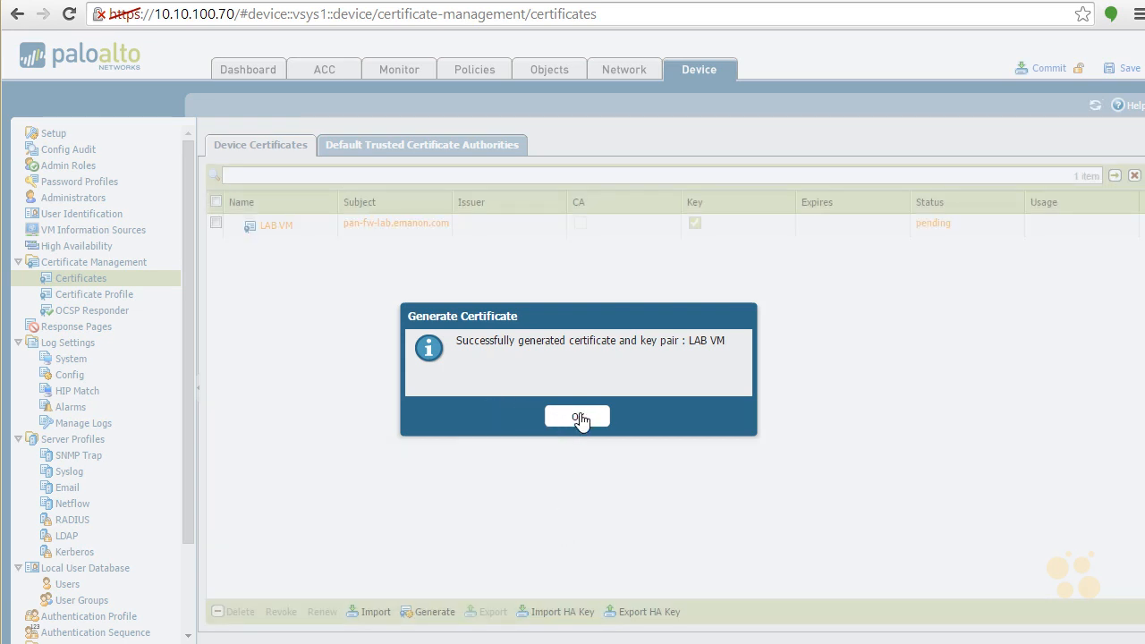
pyautogui.click(577, 419)
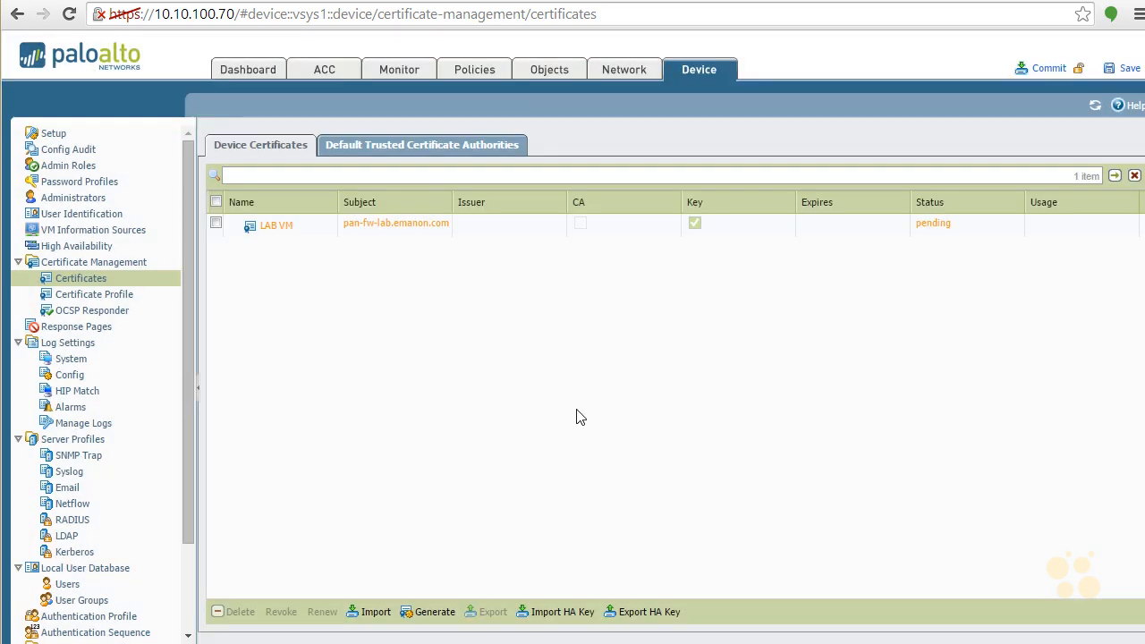
# - Review the LAB VM certificate's information without changing it and export the pending signing request
pyautogui.click(273, 228)
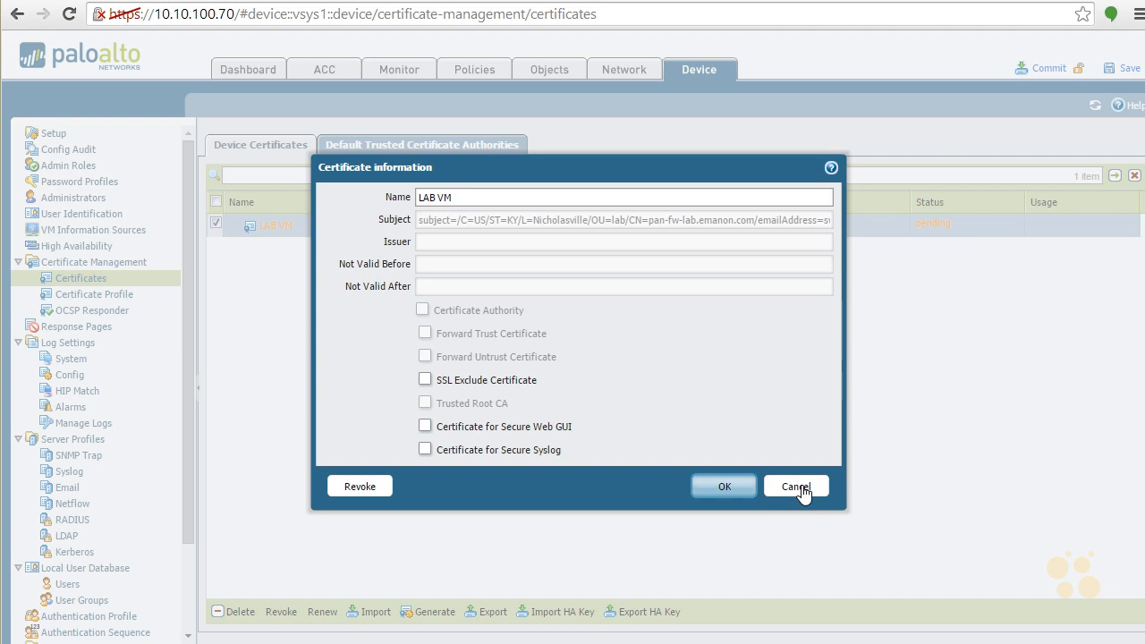
pyautogui.click(795, 487)
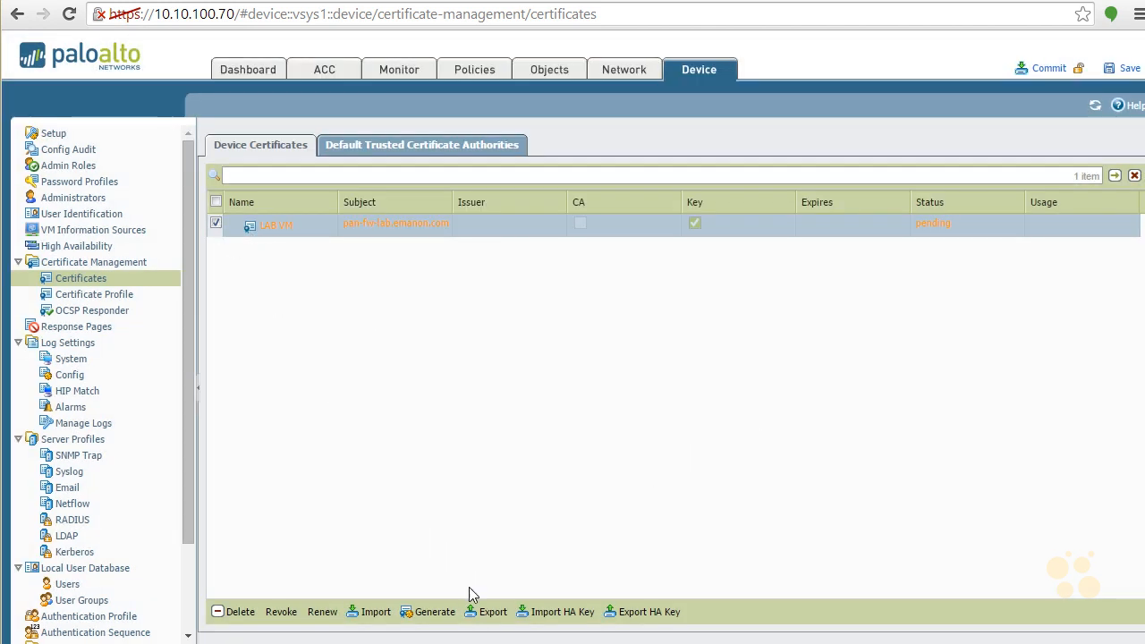
pyautogui.click(487, 614)
# - Import the signed firewall certificate pan-fw-lab_emanon_com.crt from the Desktop under the name PAN FW
pyautogui.click(368, 611)
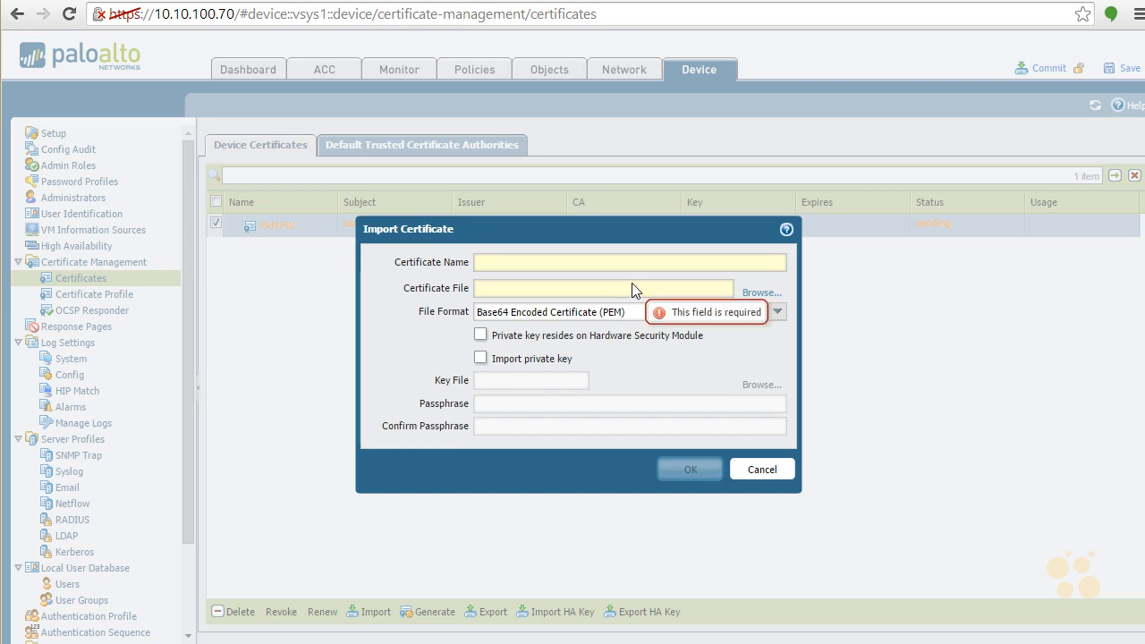
pyautogui.click(677, 263)
pyautogui.write('PAN FW')
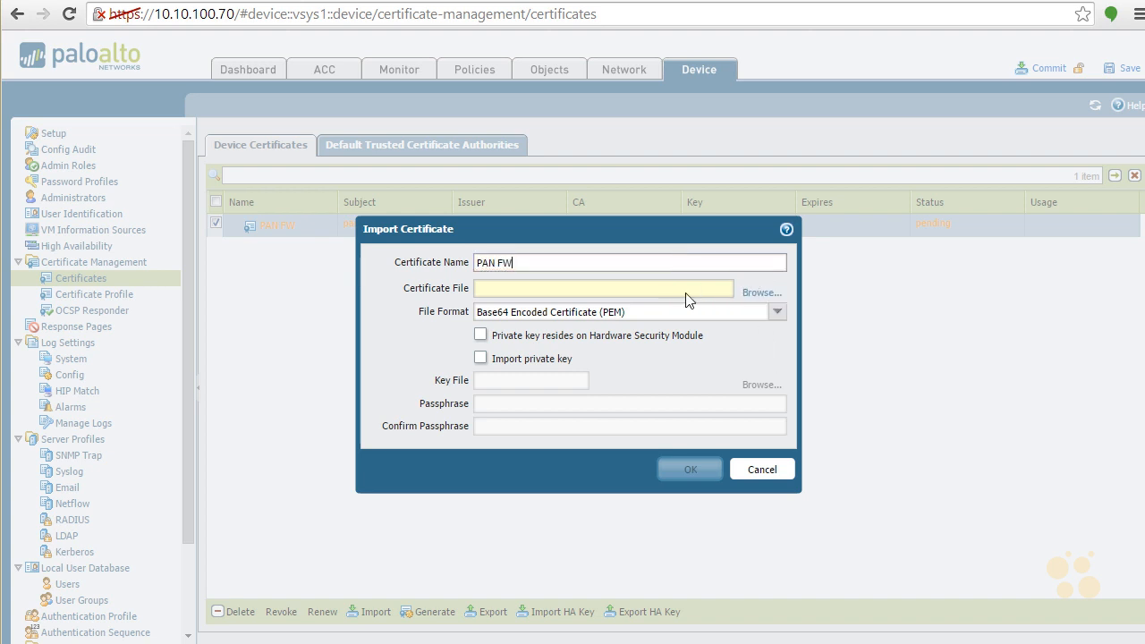
pyautogui.click(760, 294)
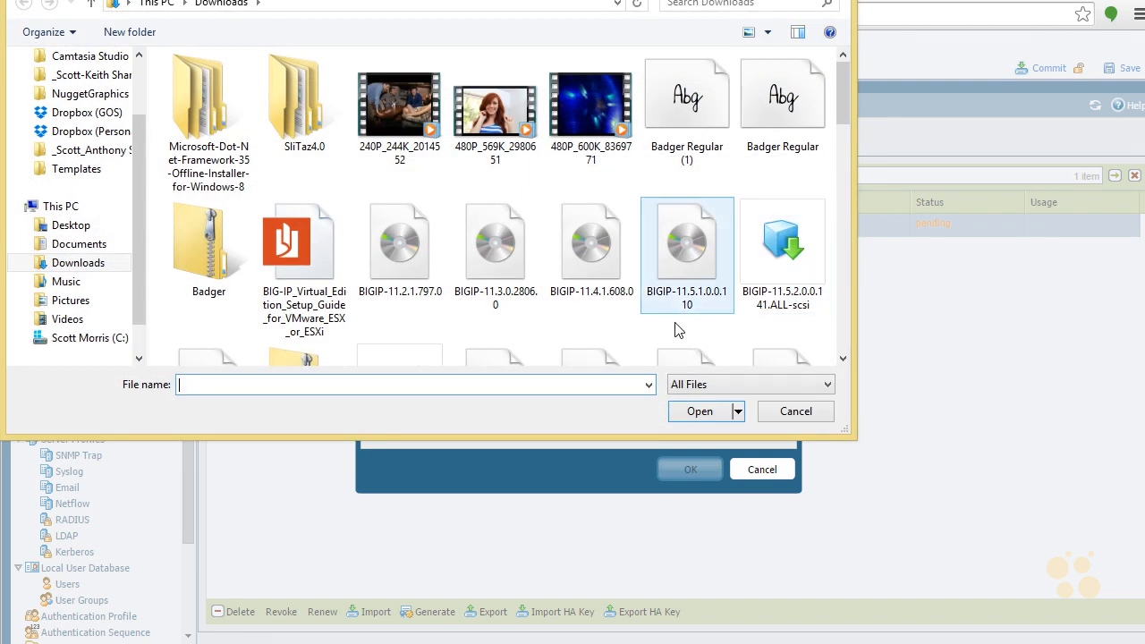
pyautogui.click(90, 232)
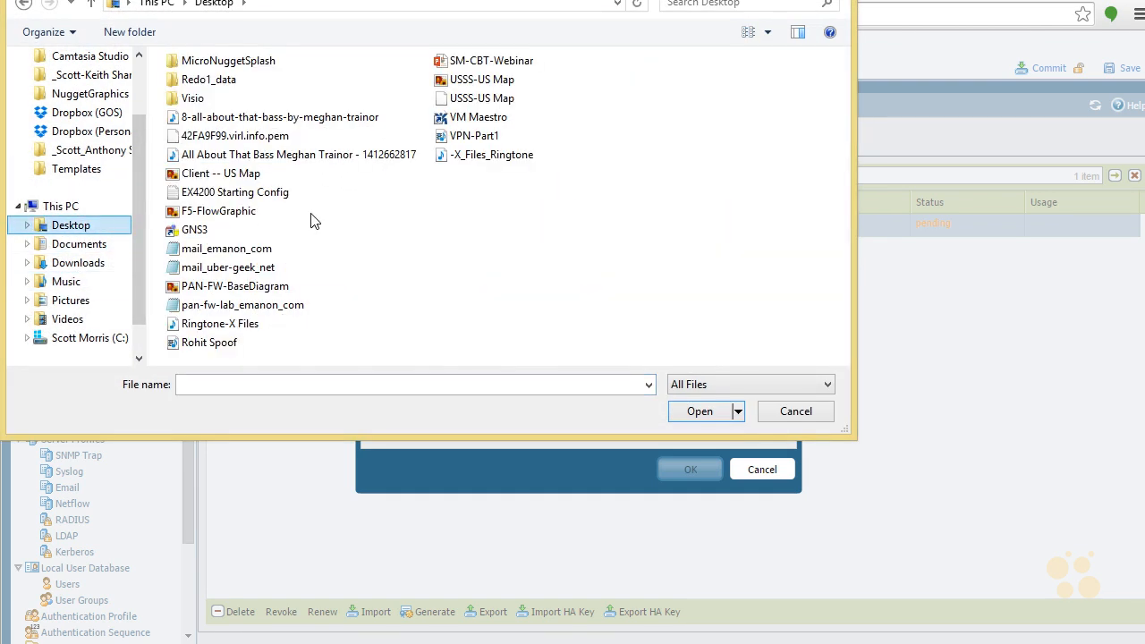
pyautogui.doubleClick(265, 305)
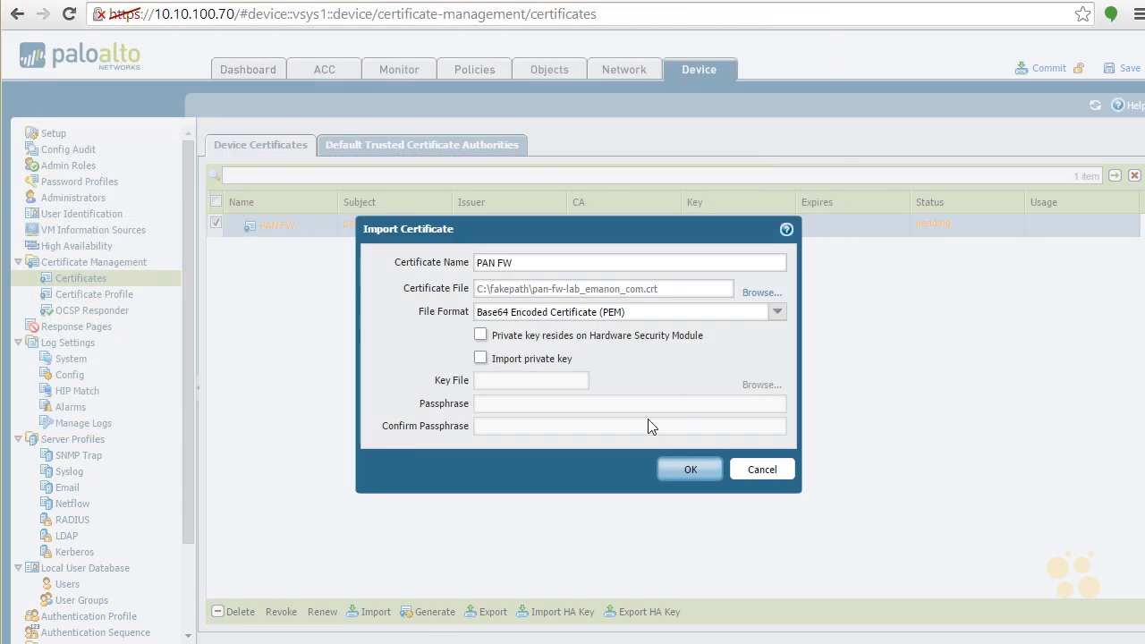
pyautogui.click(693, 479)
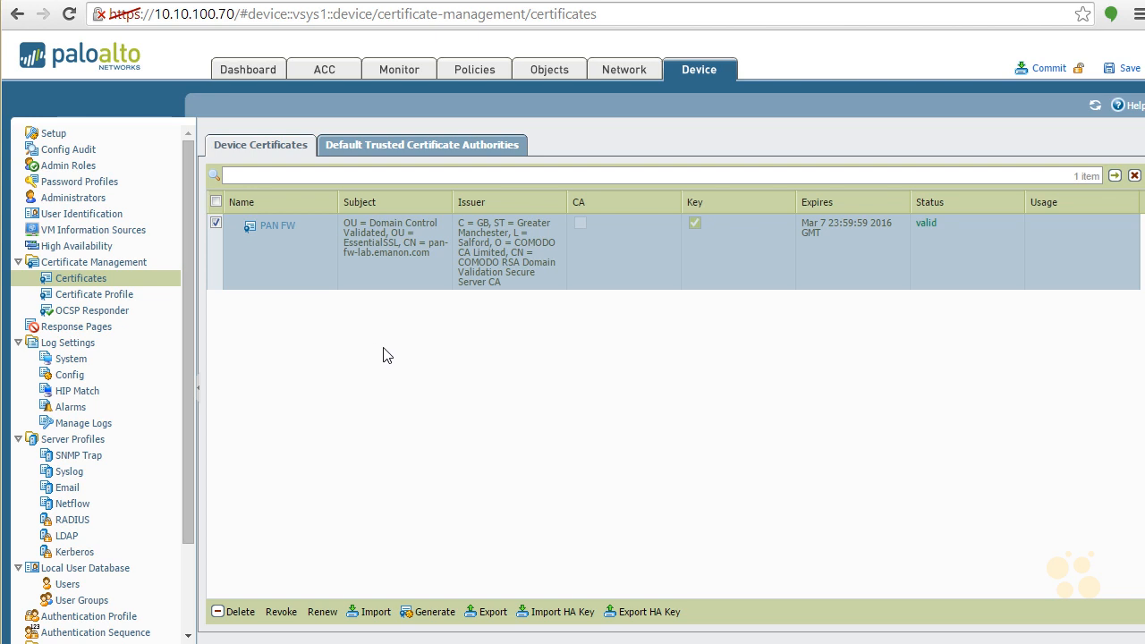
# - Set up another certificate import named Mail1 using the file mail_emanon_com.crt from the Desktop
pyautogui.click(374, 612)
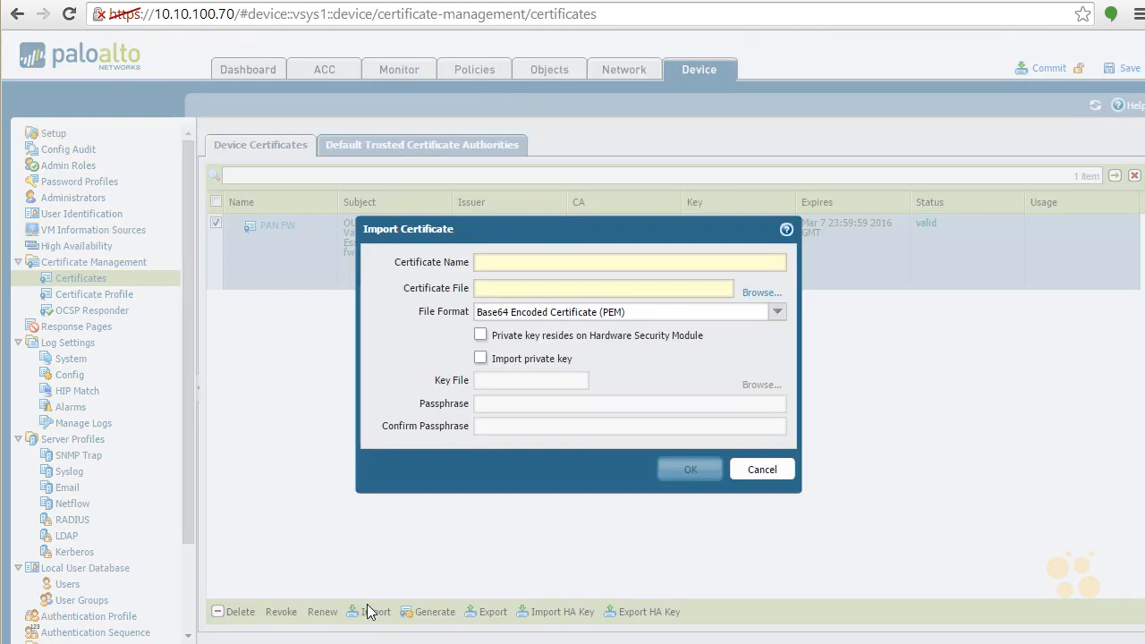
pyautogui.click(535, 257)
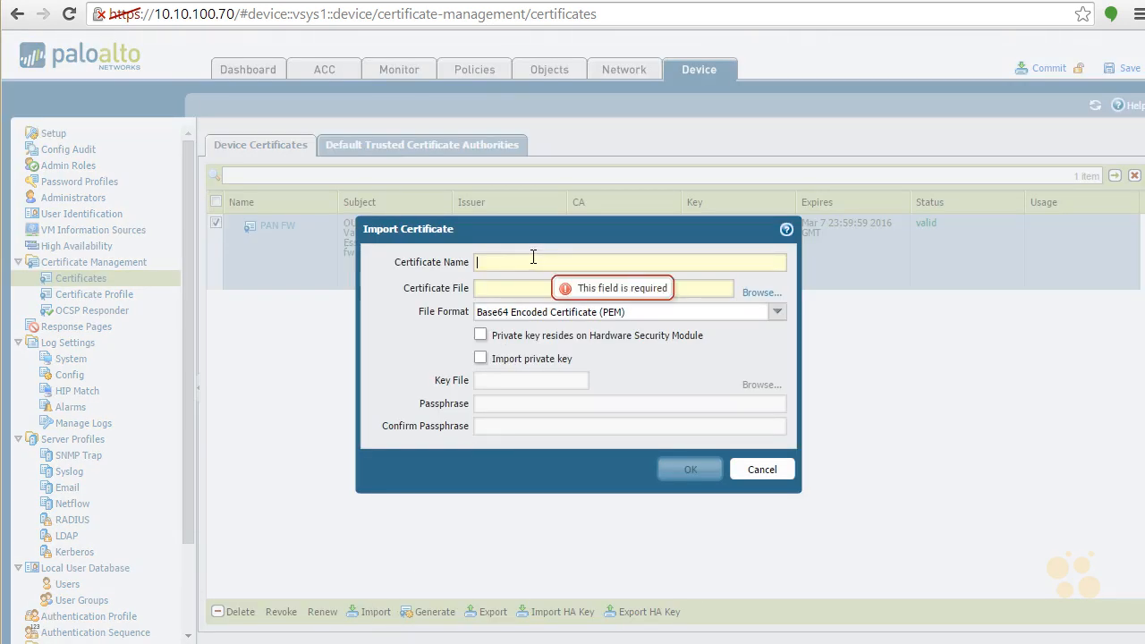
pyautogui.write('Mail1')
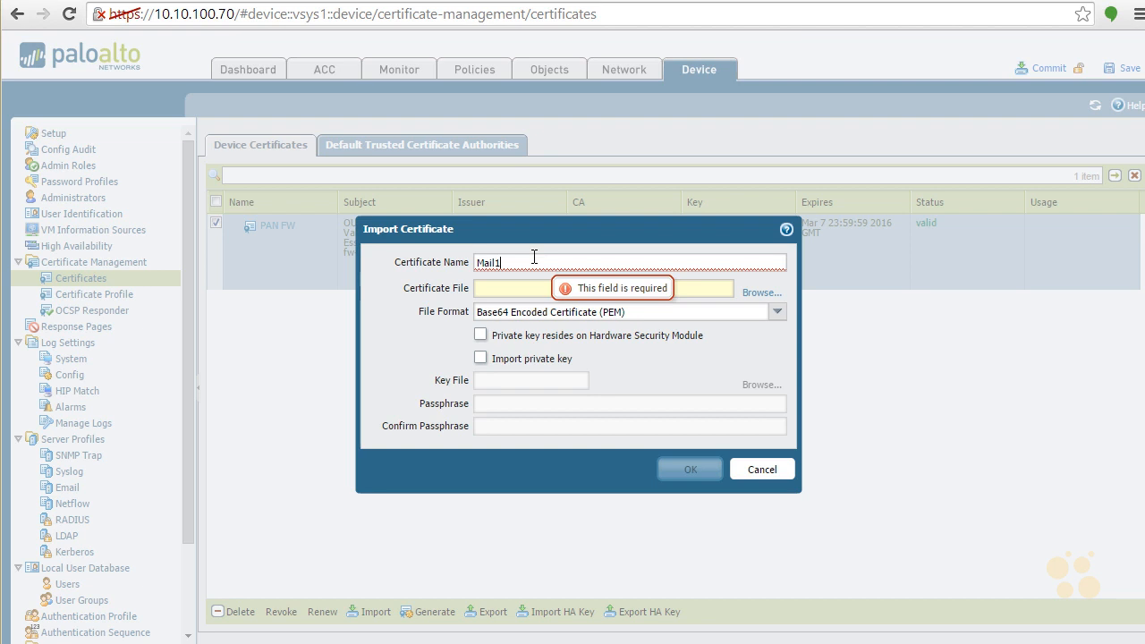
pyautogui.click(759, 292)
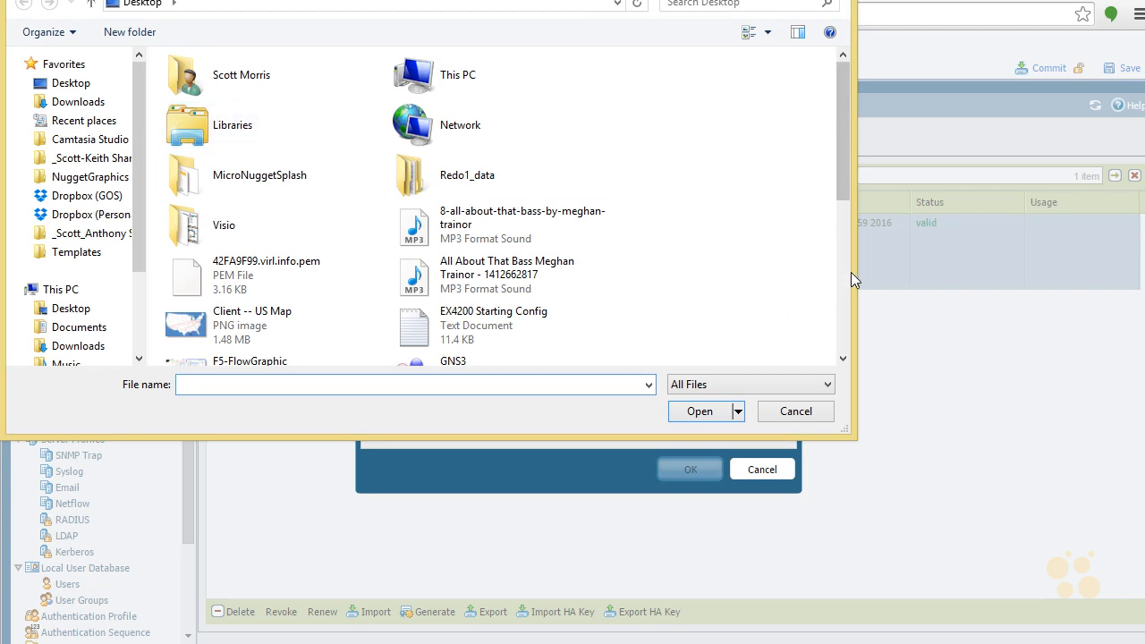
pyautogui.scroll(-2, 844, 273)
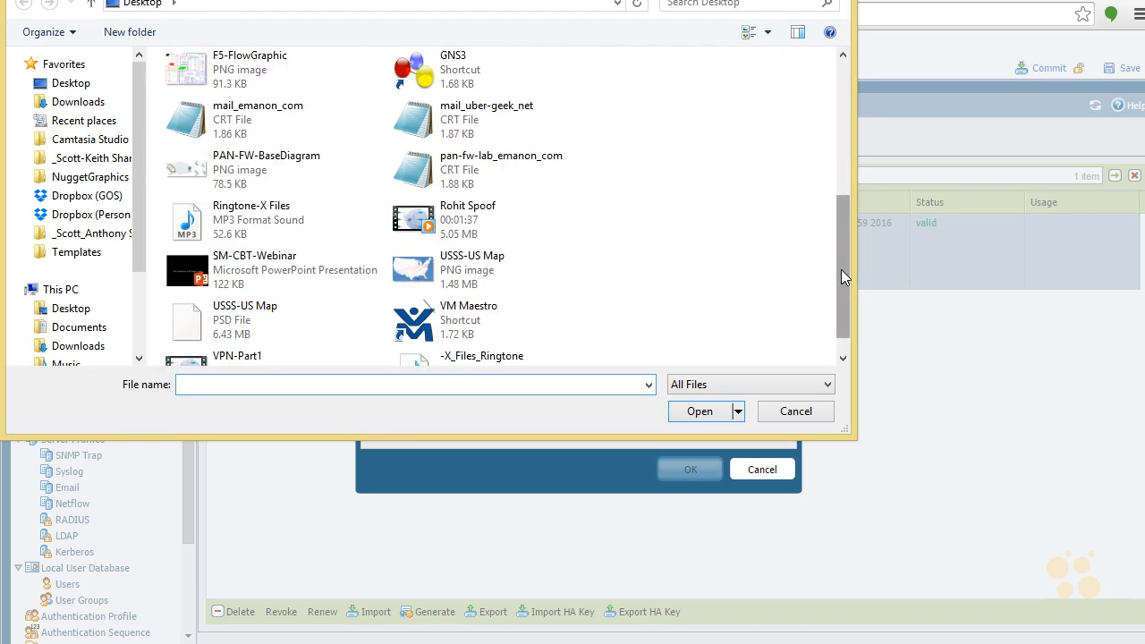
pyautogui.doubleClick(268, 125)
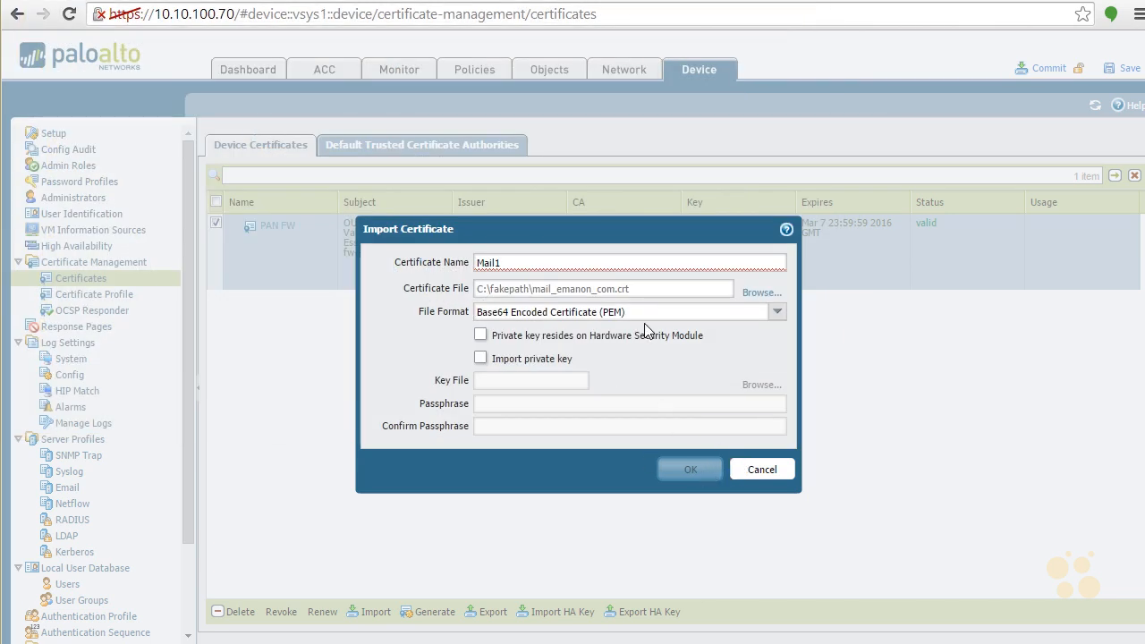
# - Change the certificate name to Mail Server1 and complete the import
pyautogui.click(573, 262)
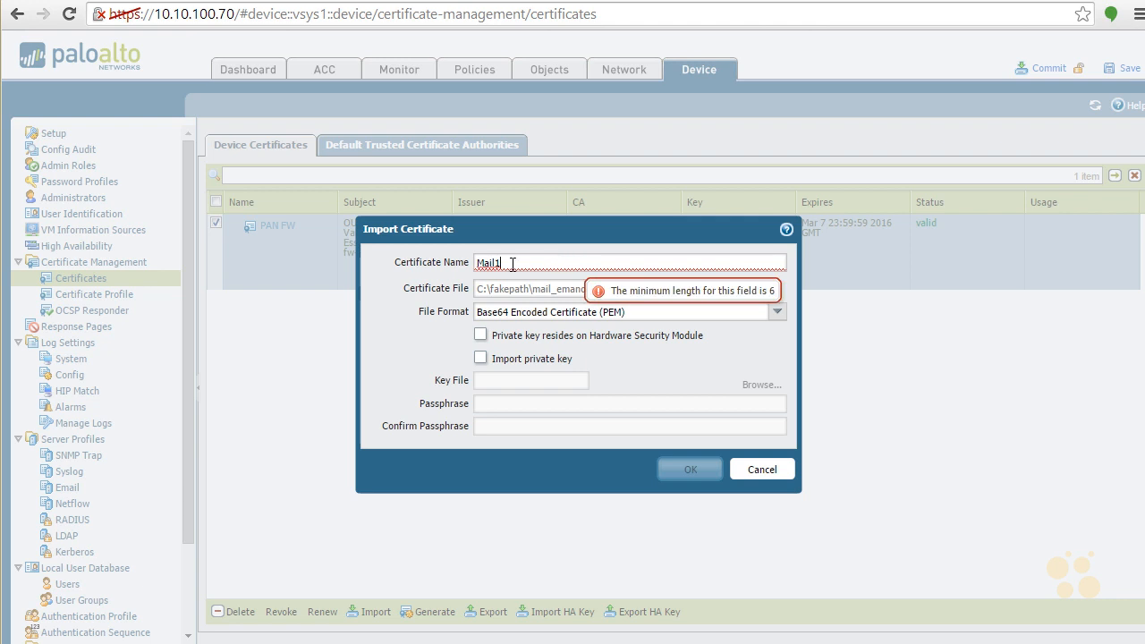
pyautogui.press('BackSpace')
pyautogui.write('Server1')
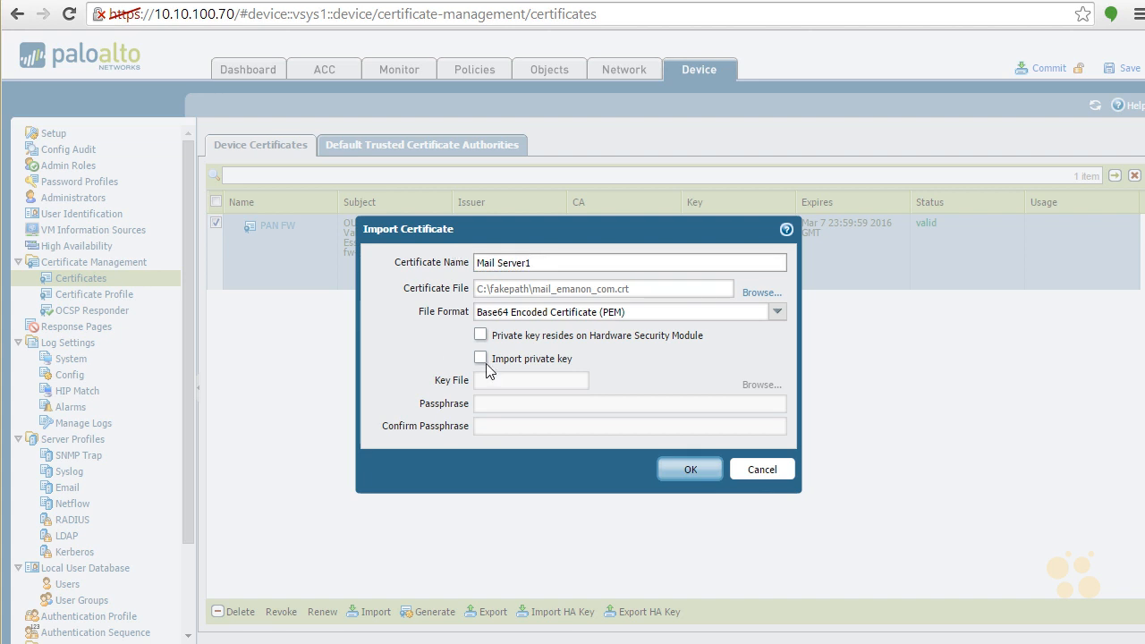
pyautogui.click(685, 469)
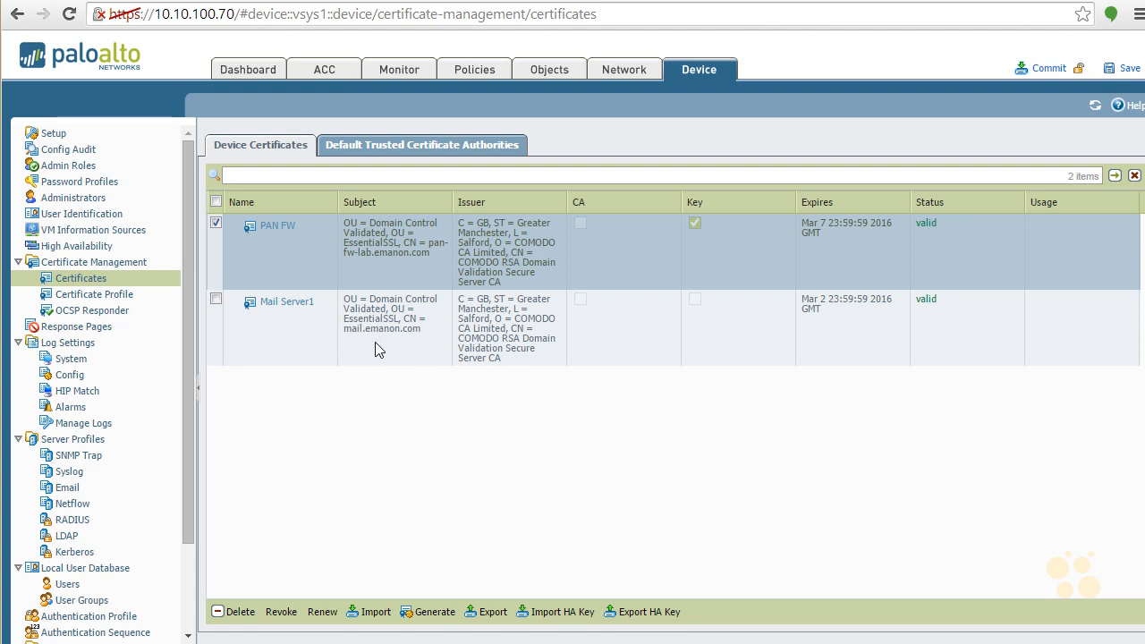
# - Import the certificate file mail_uber-geek_net.crt from the Desktop under the name Mail Server2
pyautogui.click(371, 612)
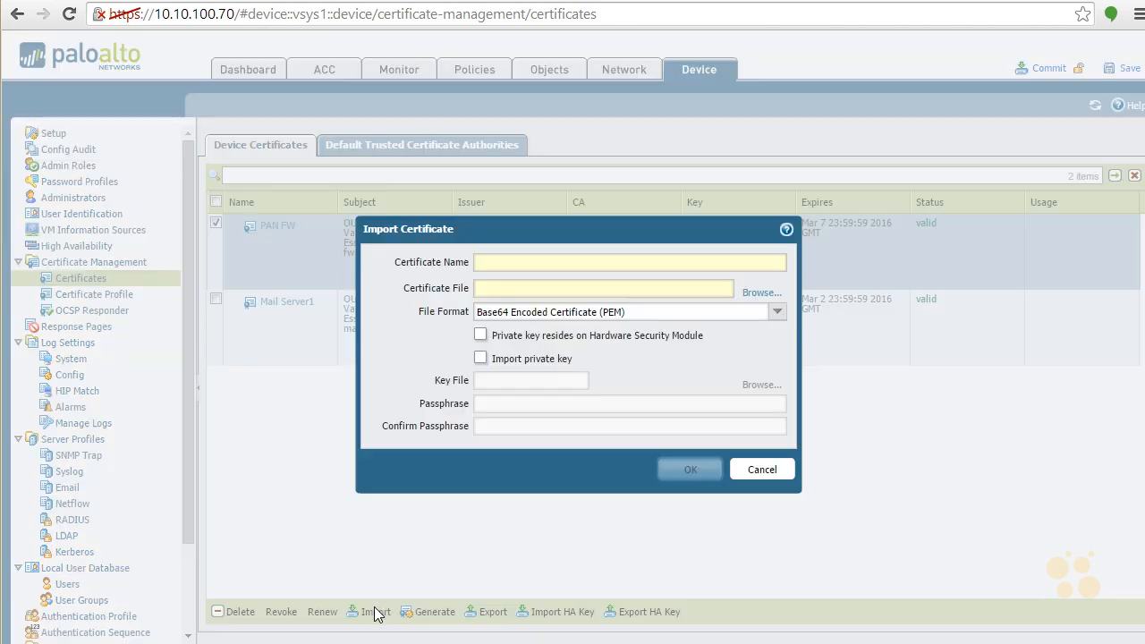
pyautogui.click(534, 261)
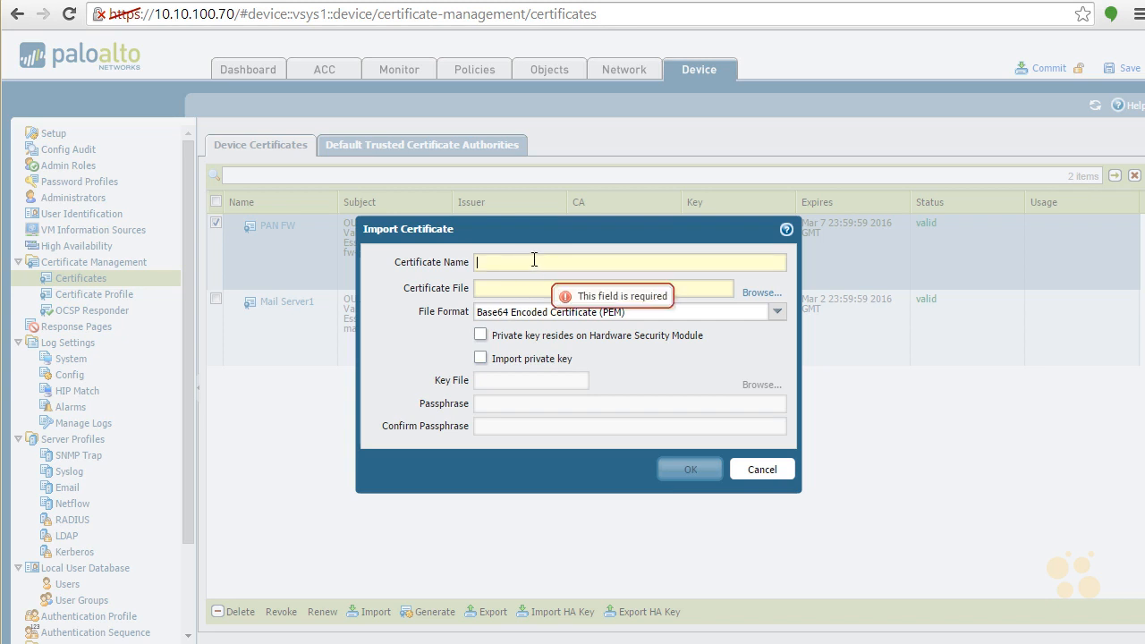
pyautogui.write('Mail Server2')
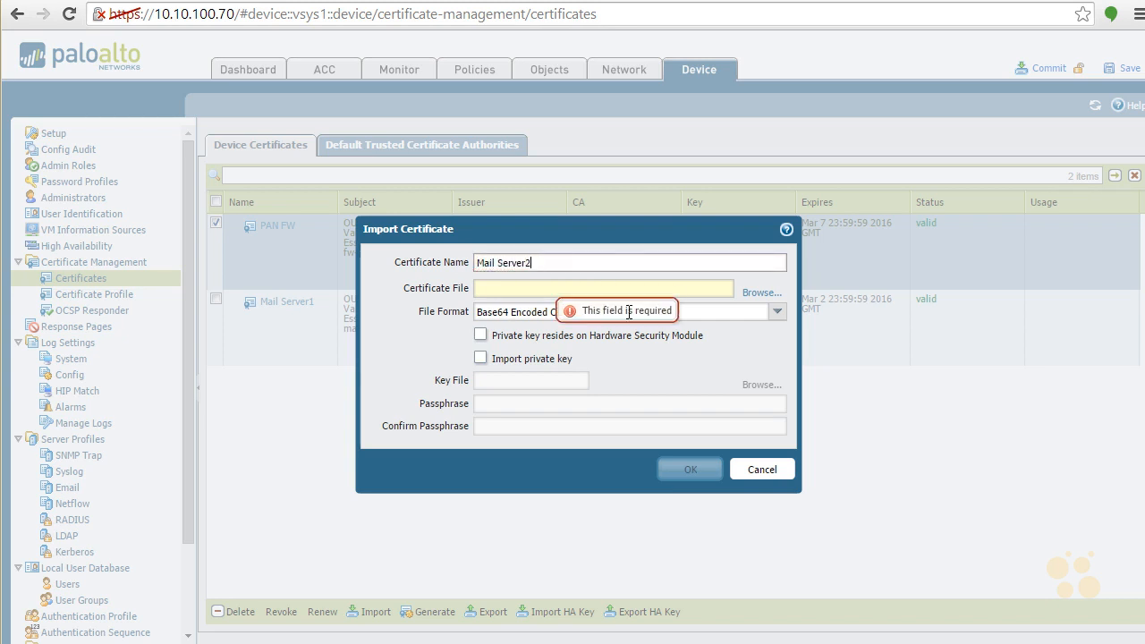
pyautogui.click(758, 293)
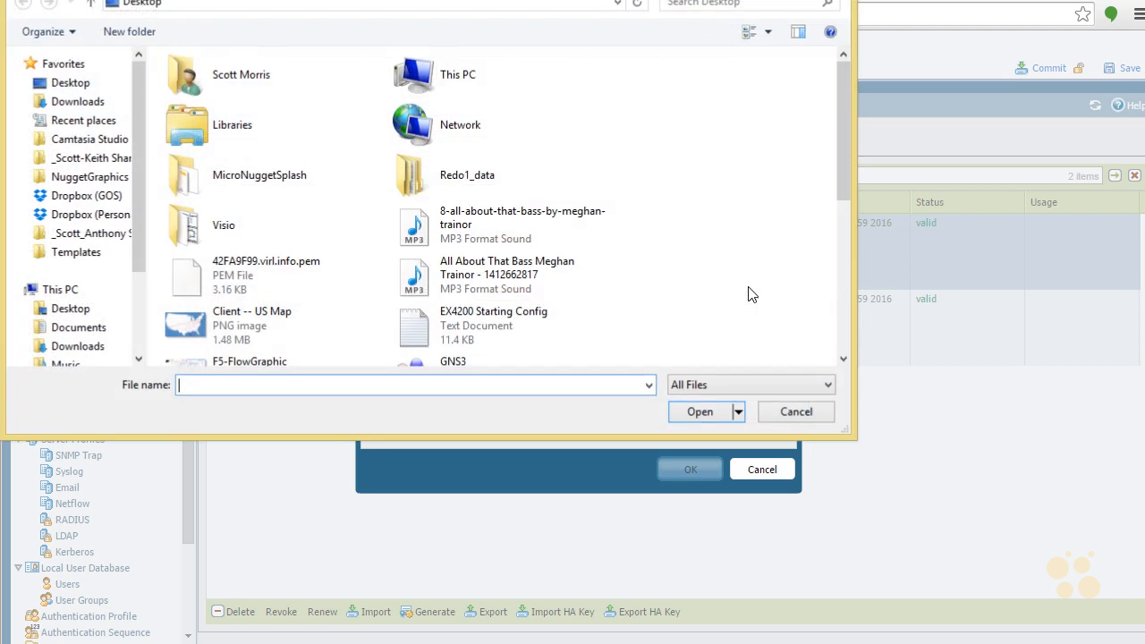
pyautogui.click(842, 308)
pyautogui.doubleClick(414, 122)
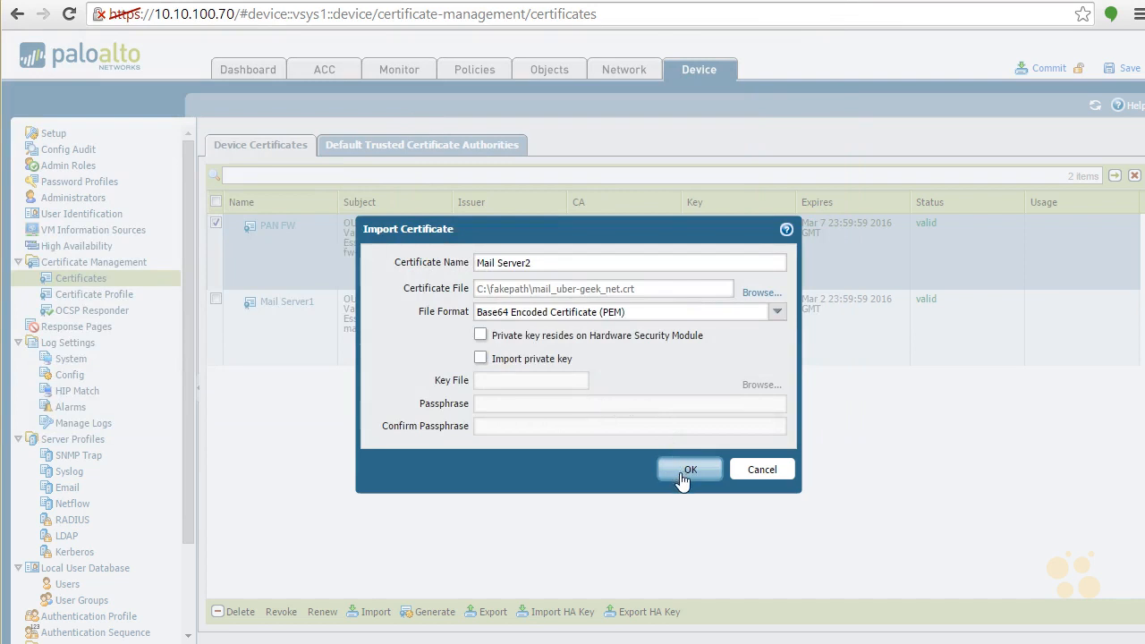
pyautogui.click(684, 469)
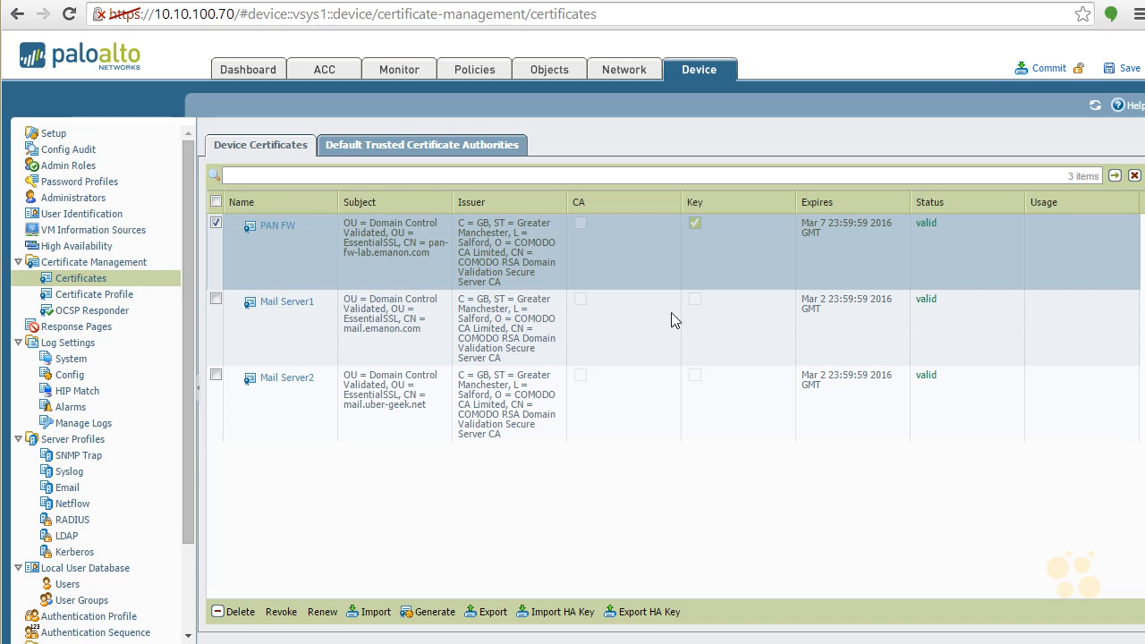
# - Start a new decryption policy rule and view the decryption types available in its options
pyautogui.click(460, 71)
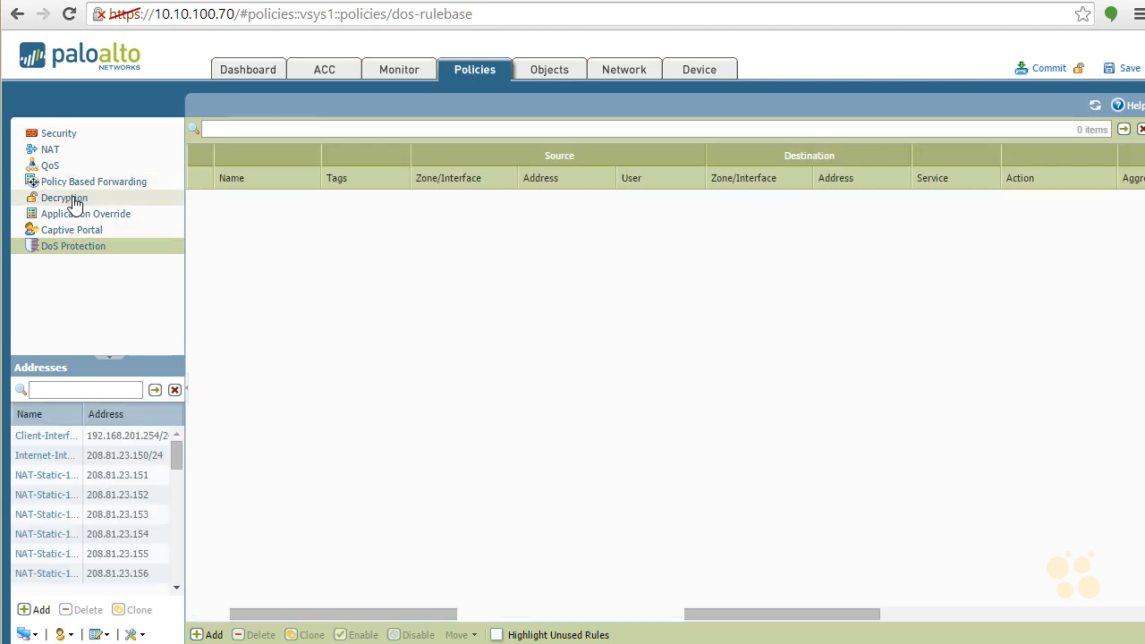
pyautogui.click(74, 201)
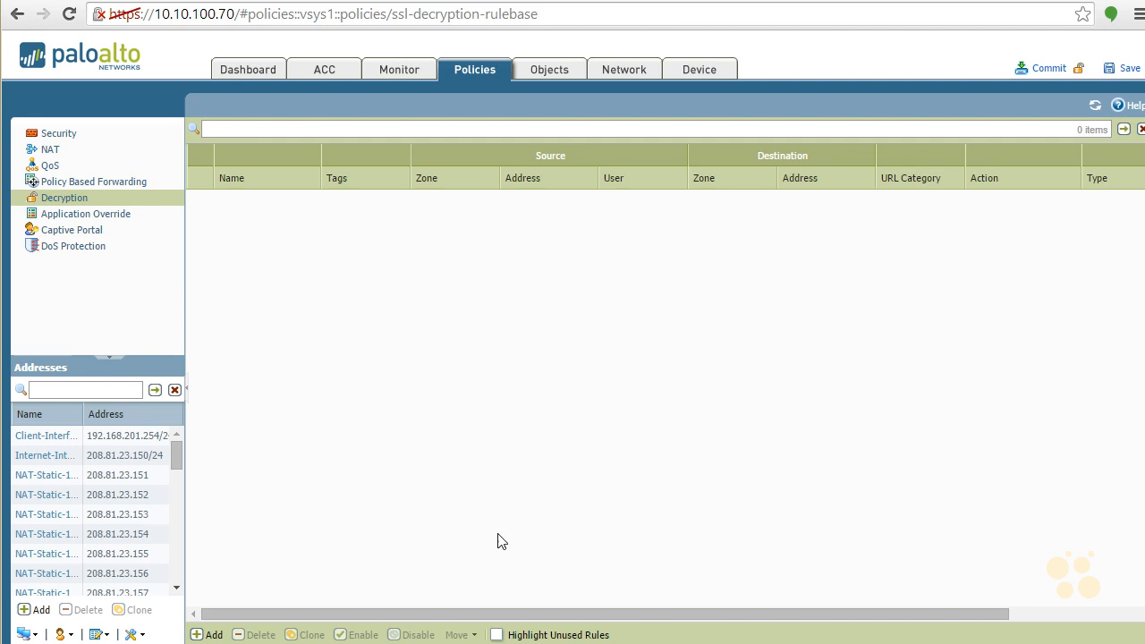
pyautogui.click(211, 634)
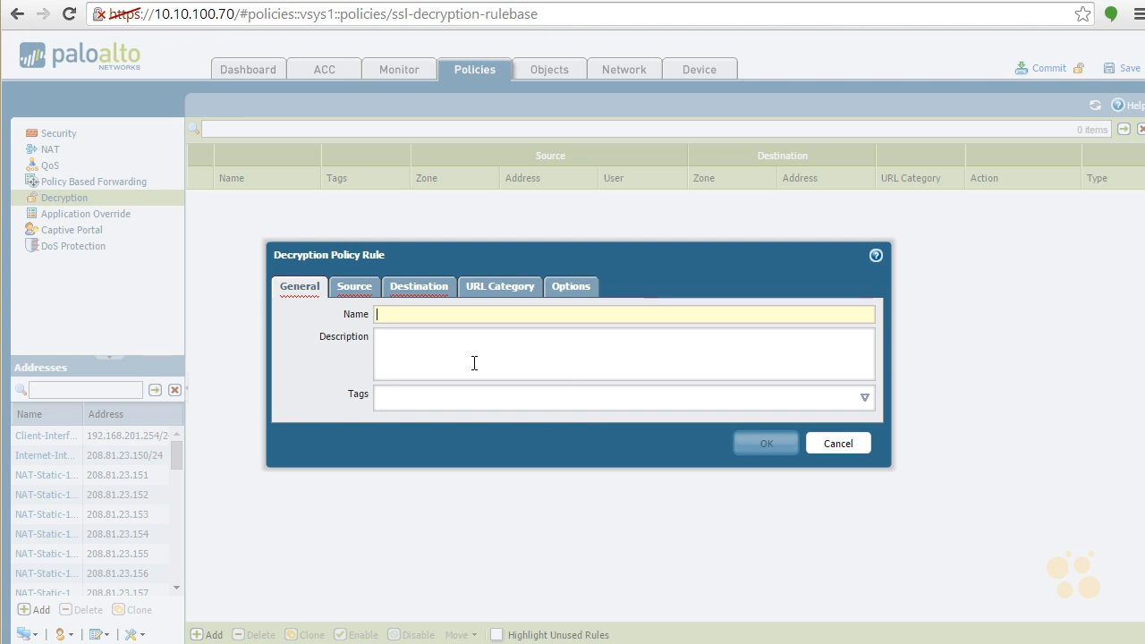
pyautogui.click(581, 285)
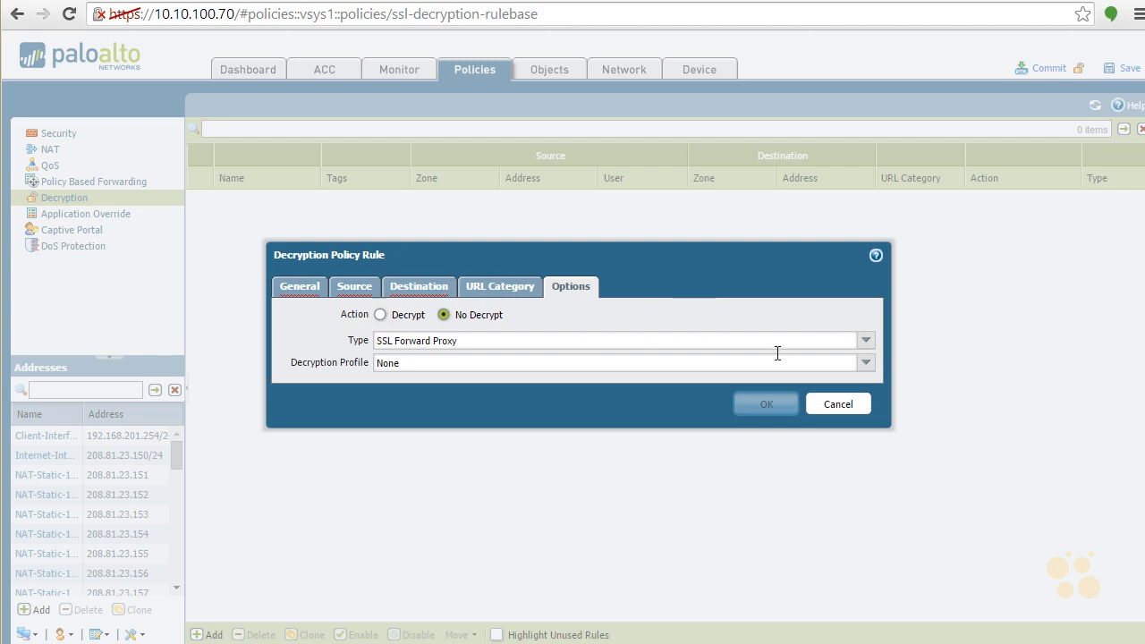
pyautogui.click(865, 341)
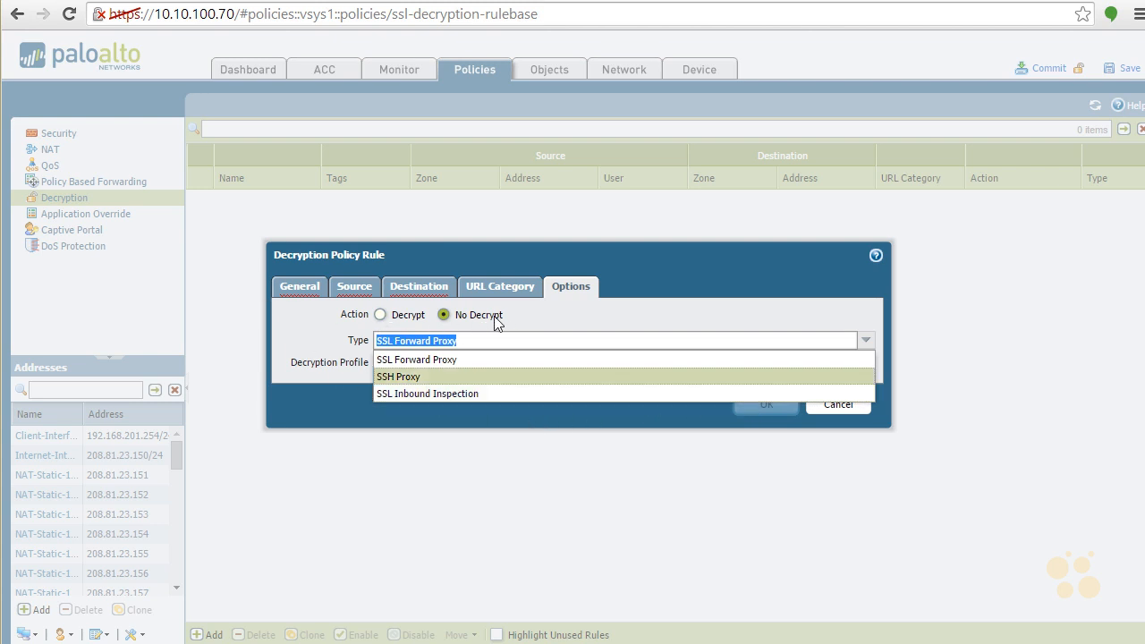
pyautogui.click(579, 308)
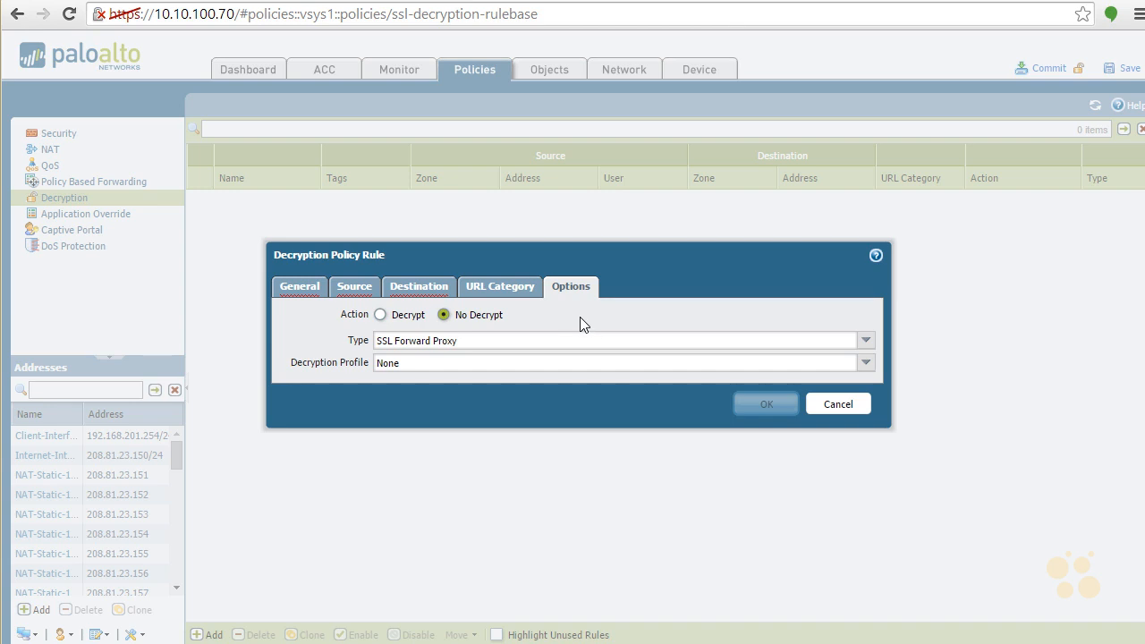
# - Name the decryption policy rule Stuff to Avoid
pyautogui.click(288, 288)
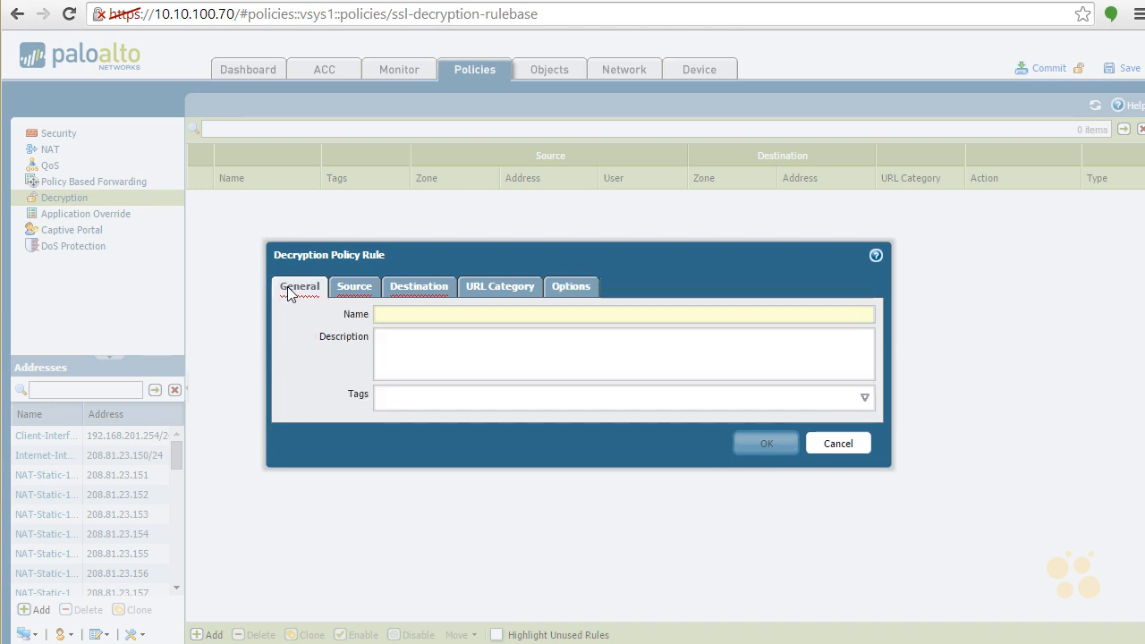
pyautogui.write('Stuff to A')
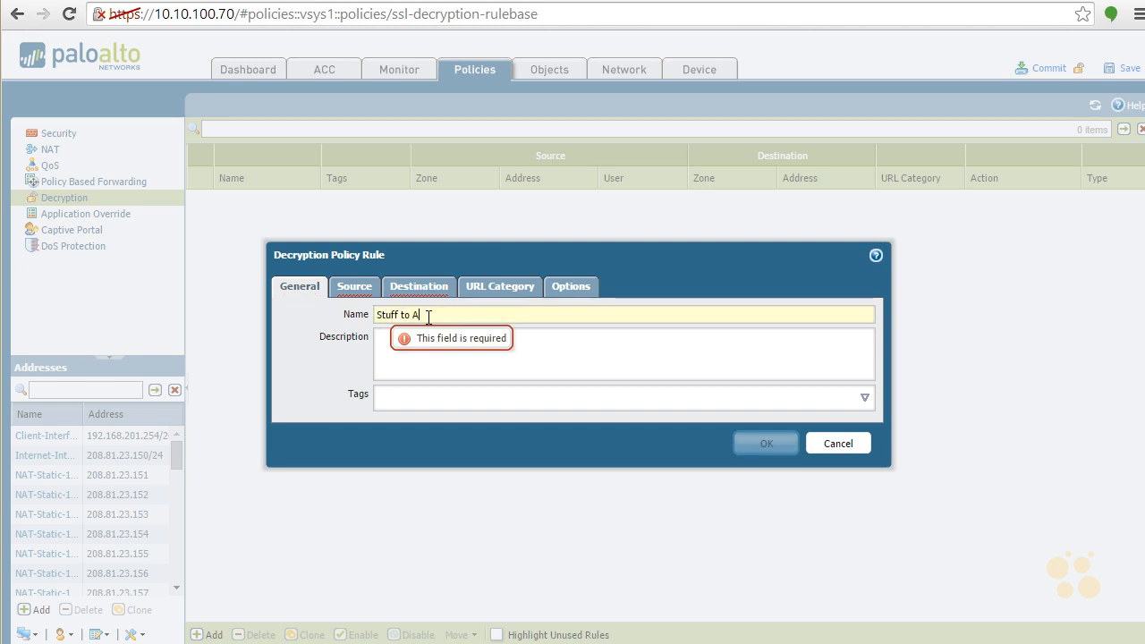
pyautogui.write('void')
pyautogui.click(531, 365)
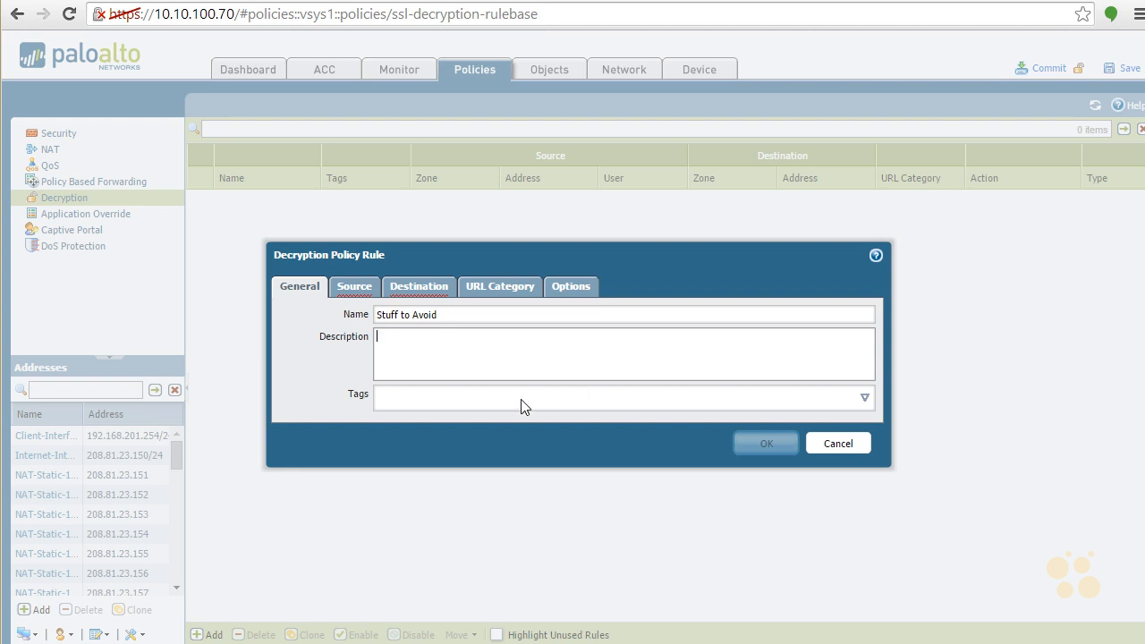
# - Add Clients as the source zone of the Stuff to Avoid rule
pyautogui.click(353, 294)
pyautogui.moveTo(291, 377)
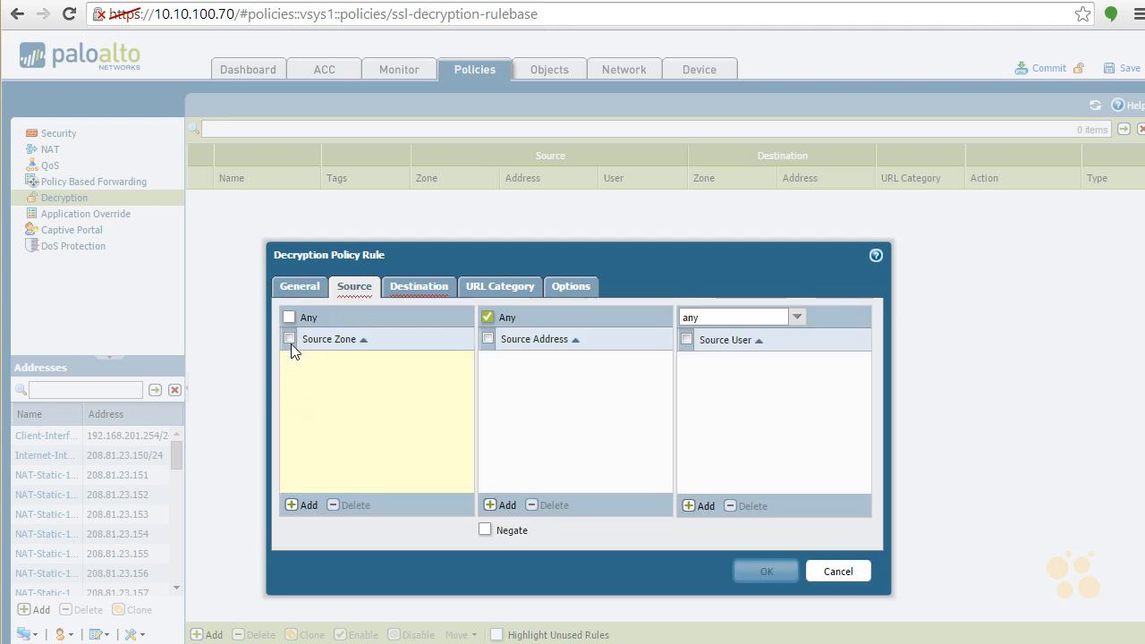
pyautogui.click(298, 506)
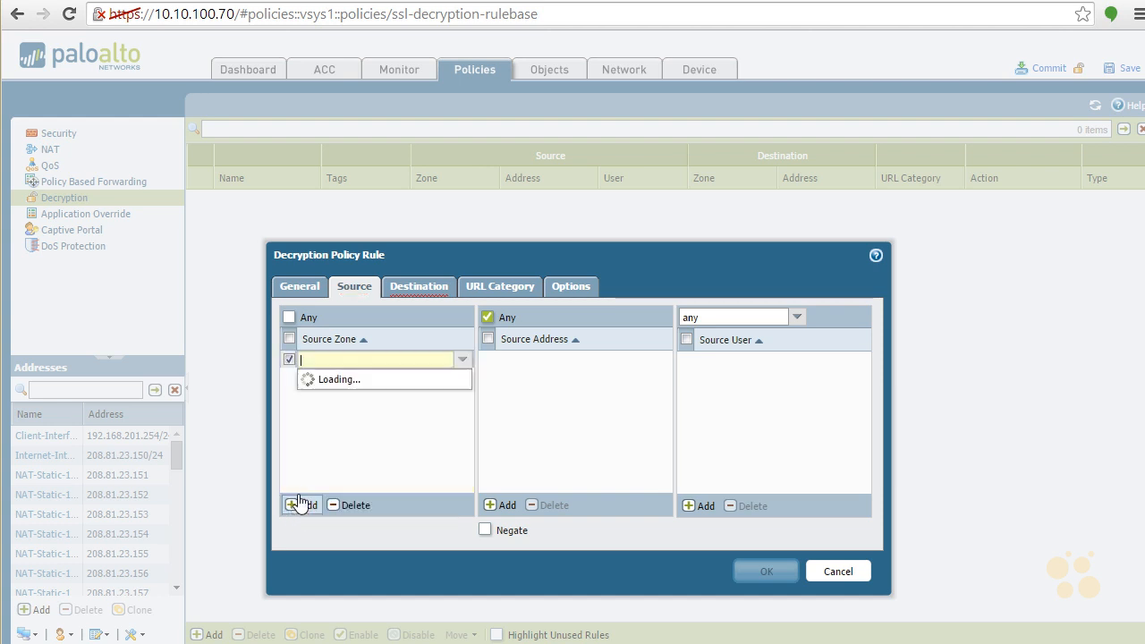
pyautogui.click(344, 380)
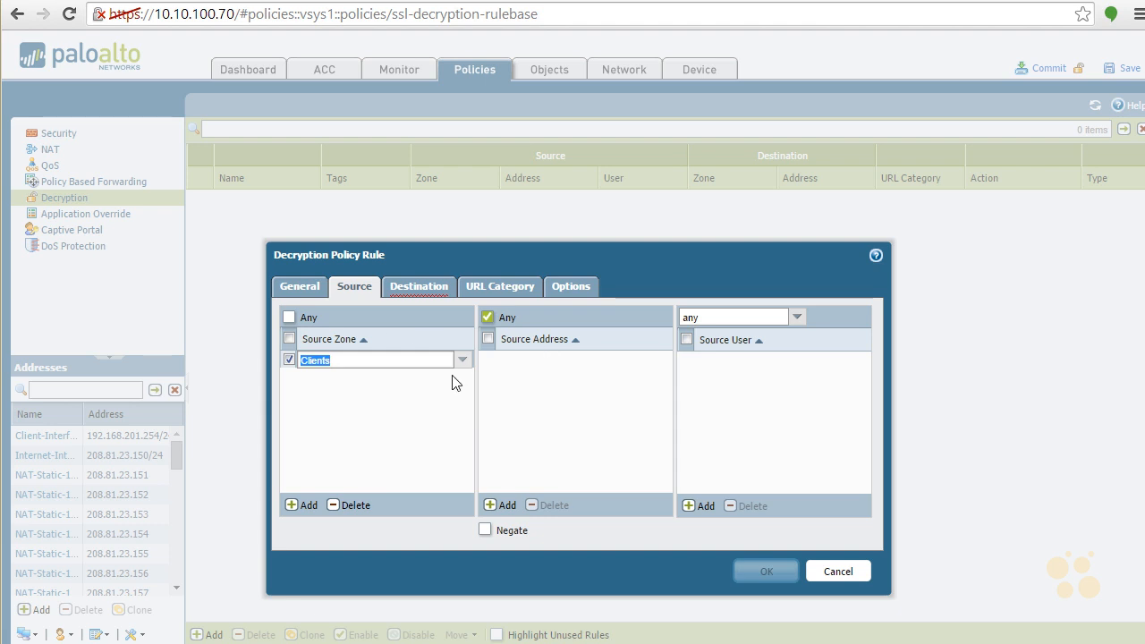
# - Add the URL categories financial-services and health-and-medicine to the Stuff to Avoid rule
pyautogui.click(412, 288)
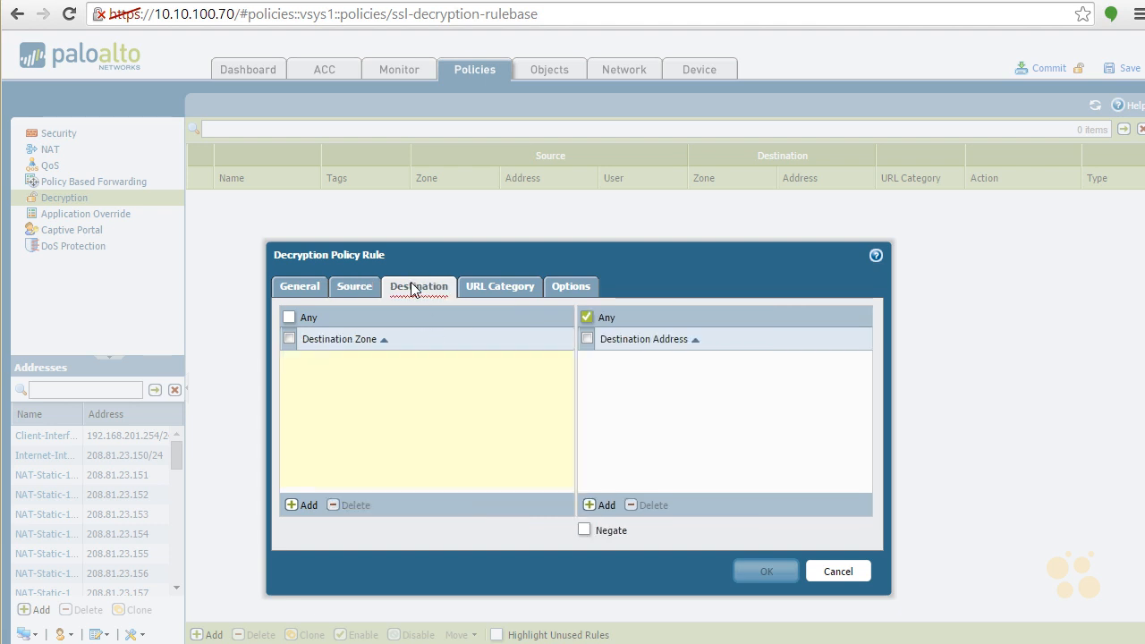
pyautogui.click(507, 290)
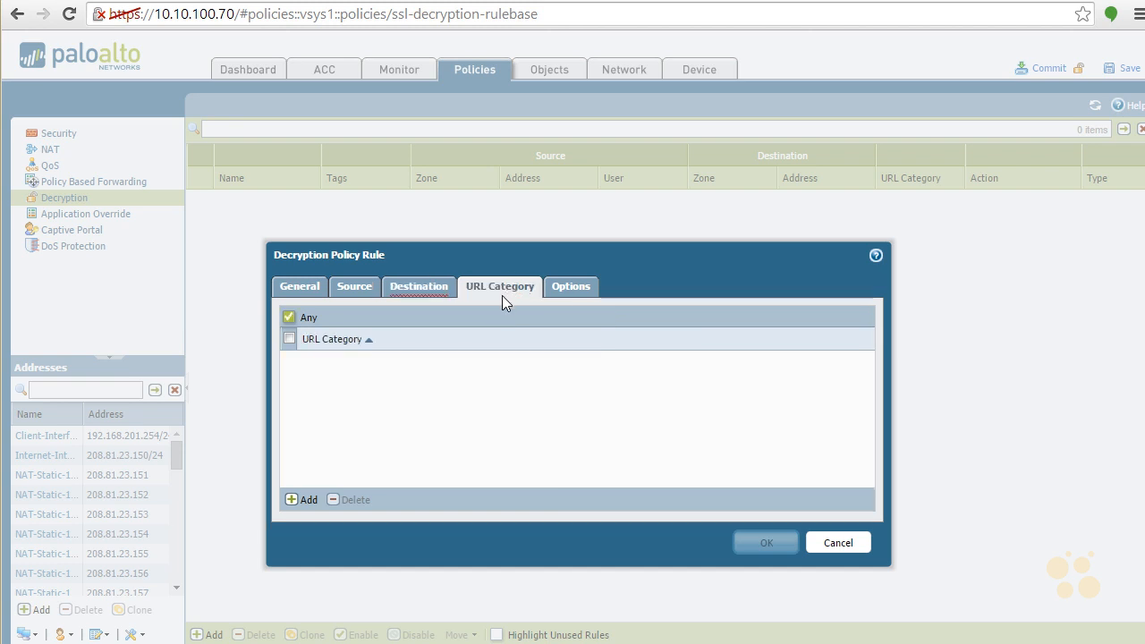
pyautogui.click(307, 503)
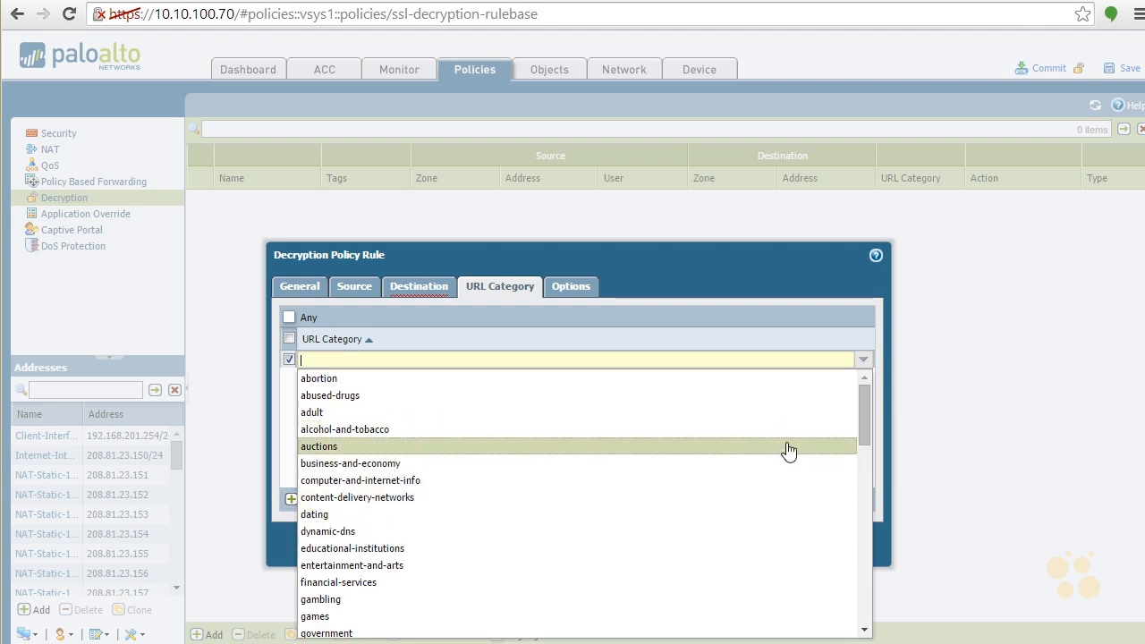
pyautogui.click(504, 589)
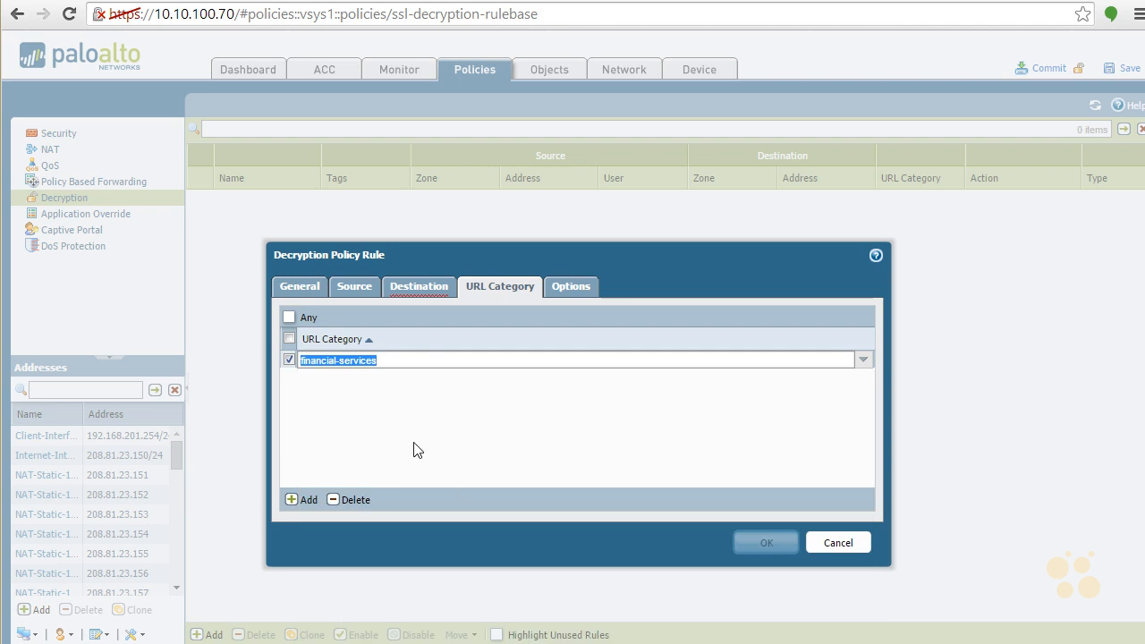
pyautogui.click(301, 501)
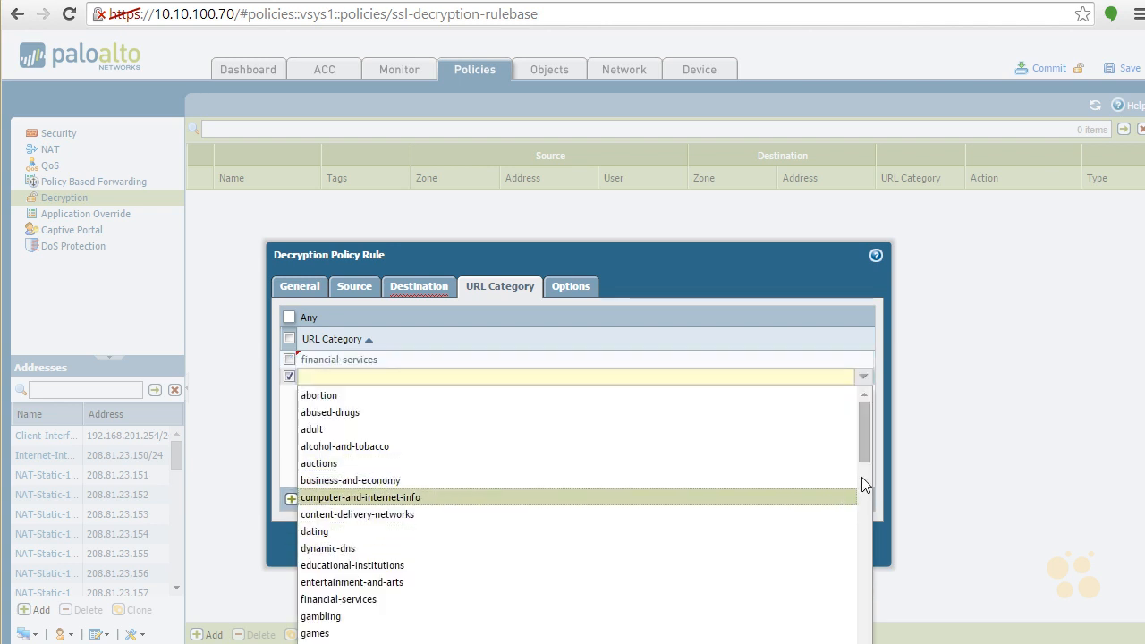
pyautogui.moveTo(863, 435); pyautogui.dragTo(854, 472)
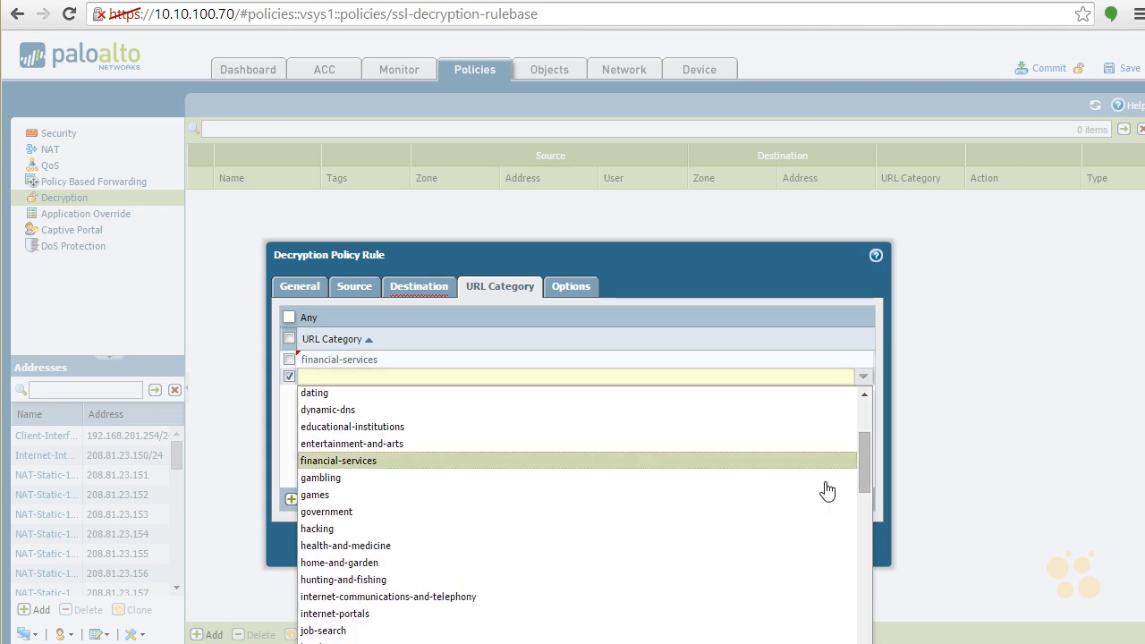
pyautogui.click(498, 547)
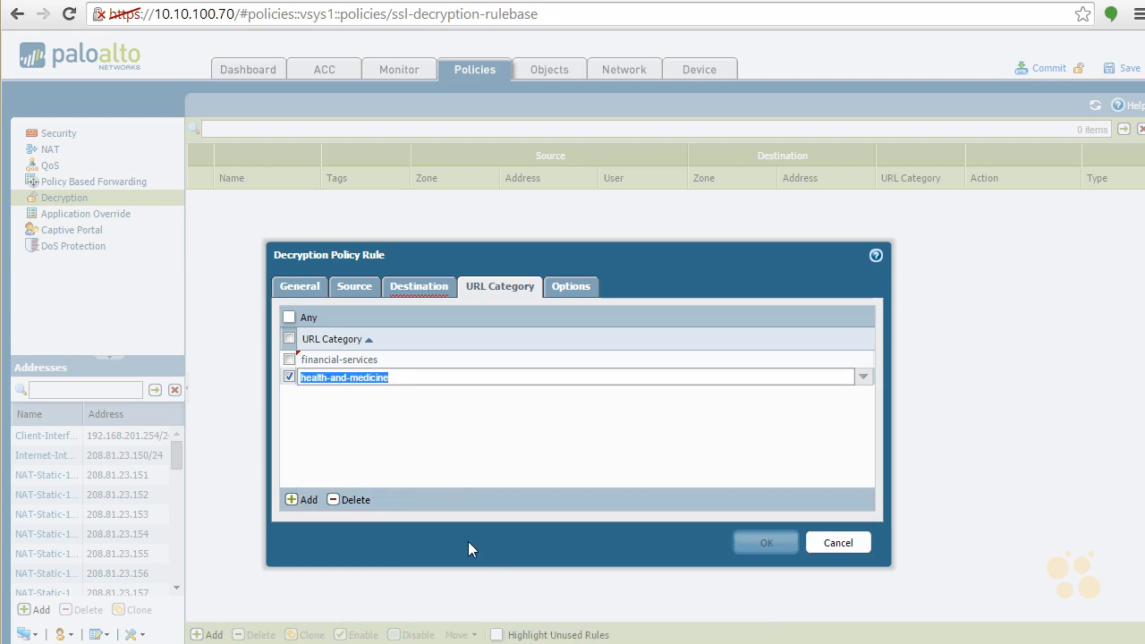
pyautogui.click(424, 447)
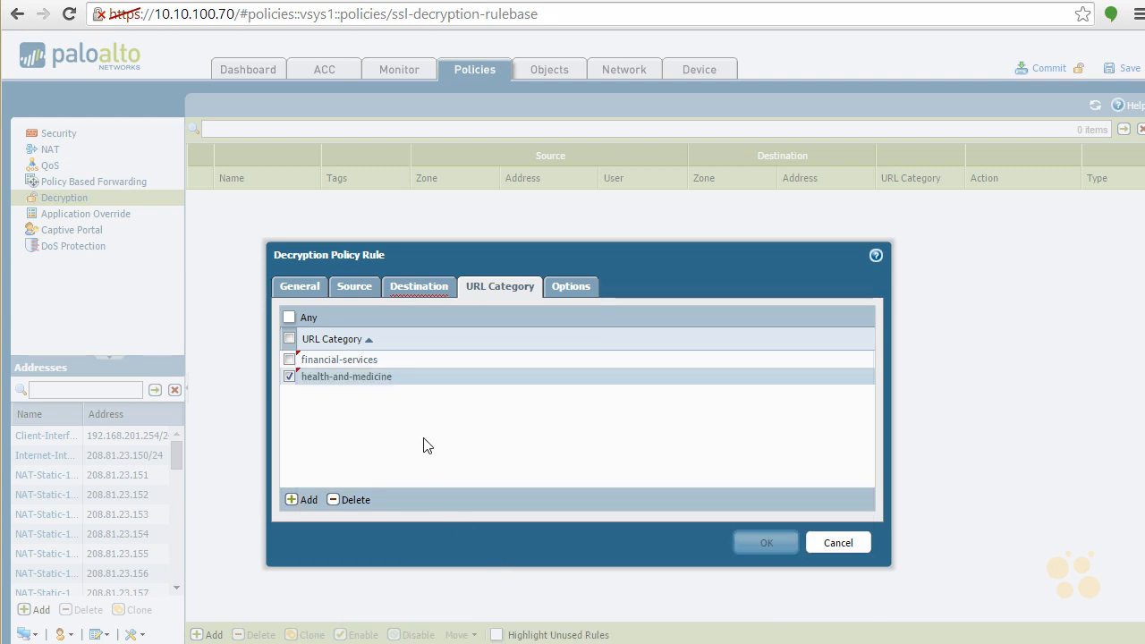
# - Set the destination zone to Any and save the rule with No Decrypt, SSL Forward Proxy and no decryption profile
pyautogui.click(584, 287)
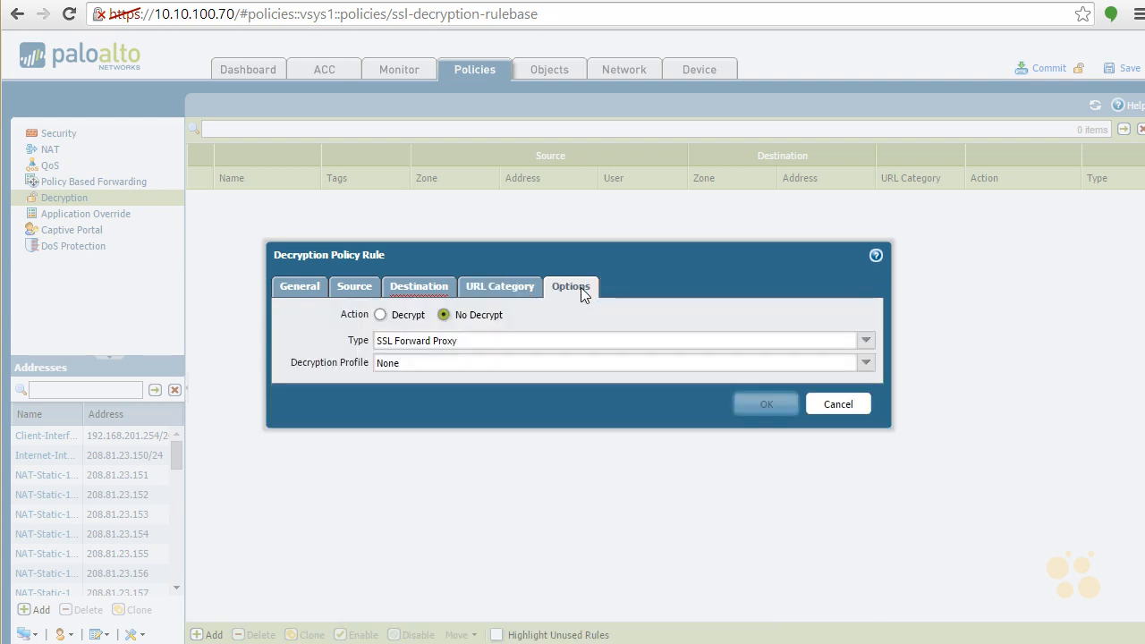
pyautogui.click(866, 363)
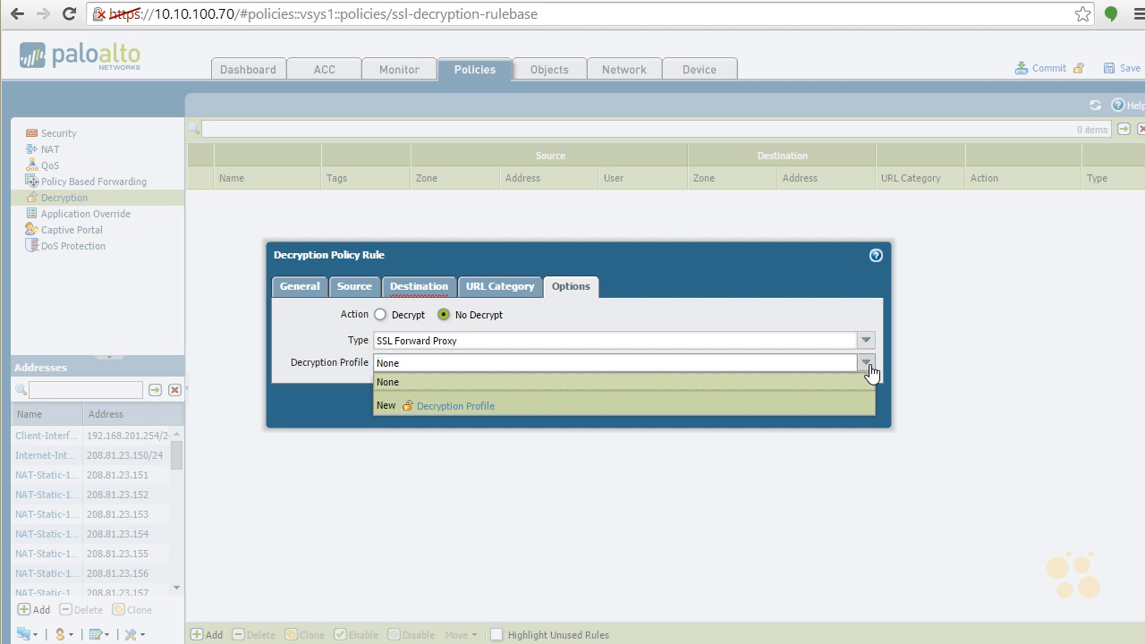
pyautogui.click(871, 371)
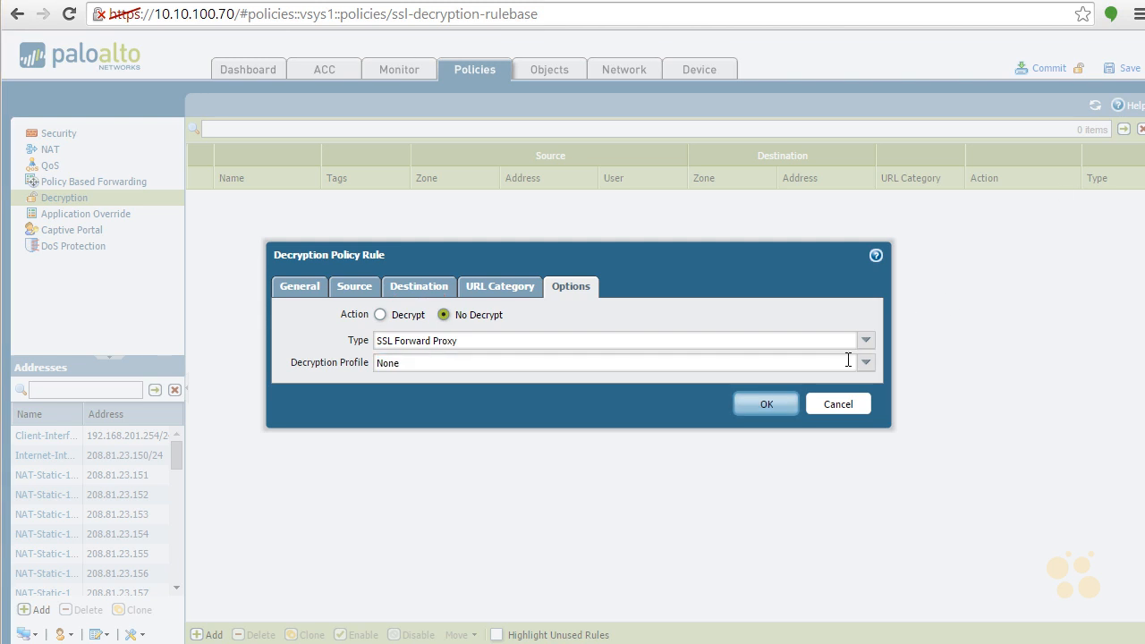
pyautogui.click(760, 409)
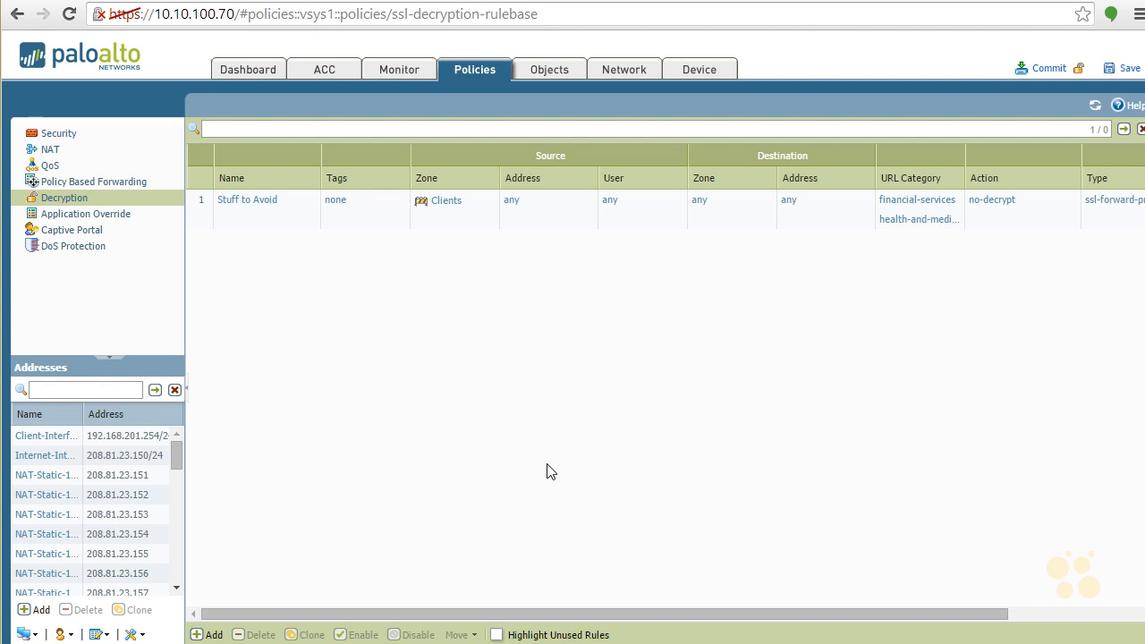
# - Start another decryption policy rule named Mail1 with Internet as its source zone
pyautogui.moveTo(952, 199)
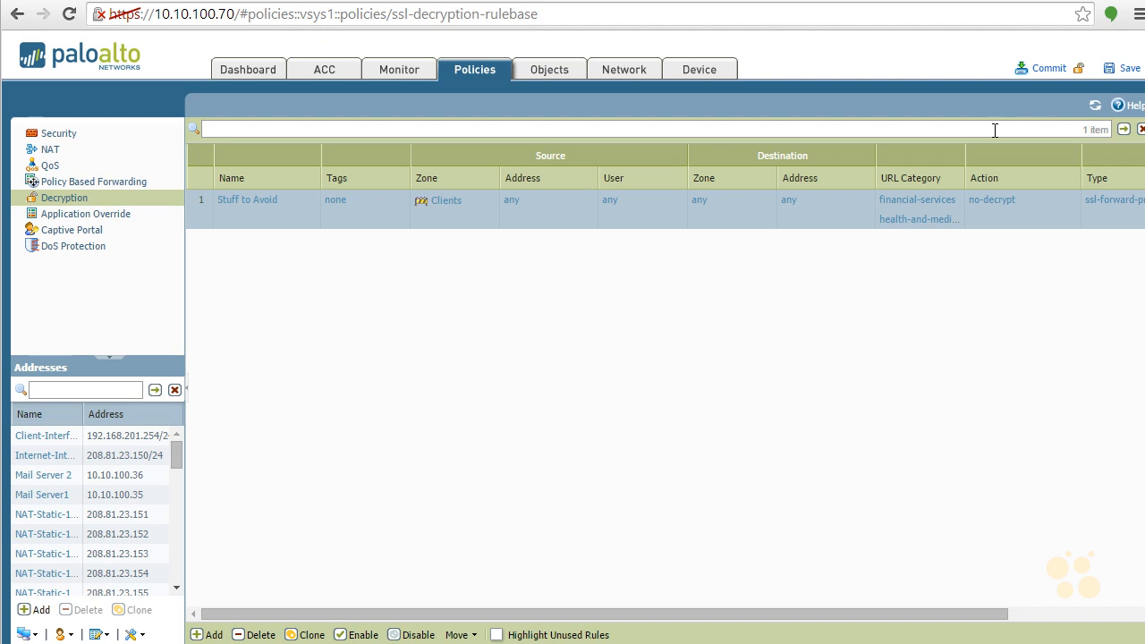
pyautogui.click(206, 635)
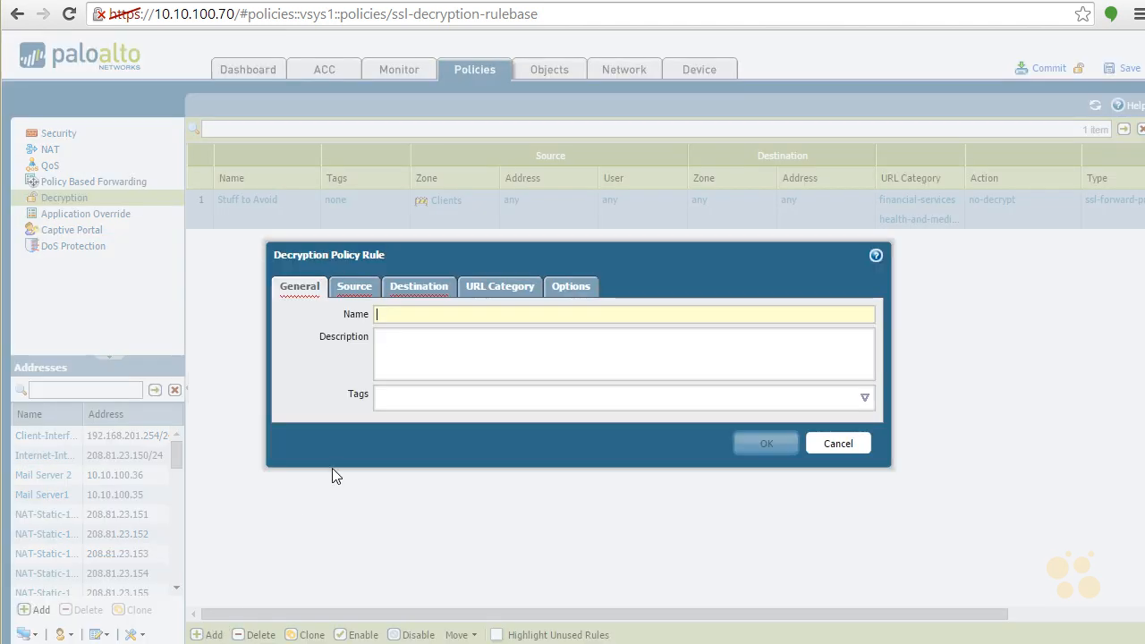
pyautogui.write('Mail1')
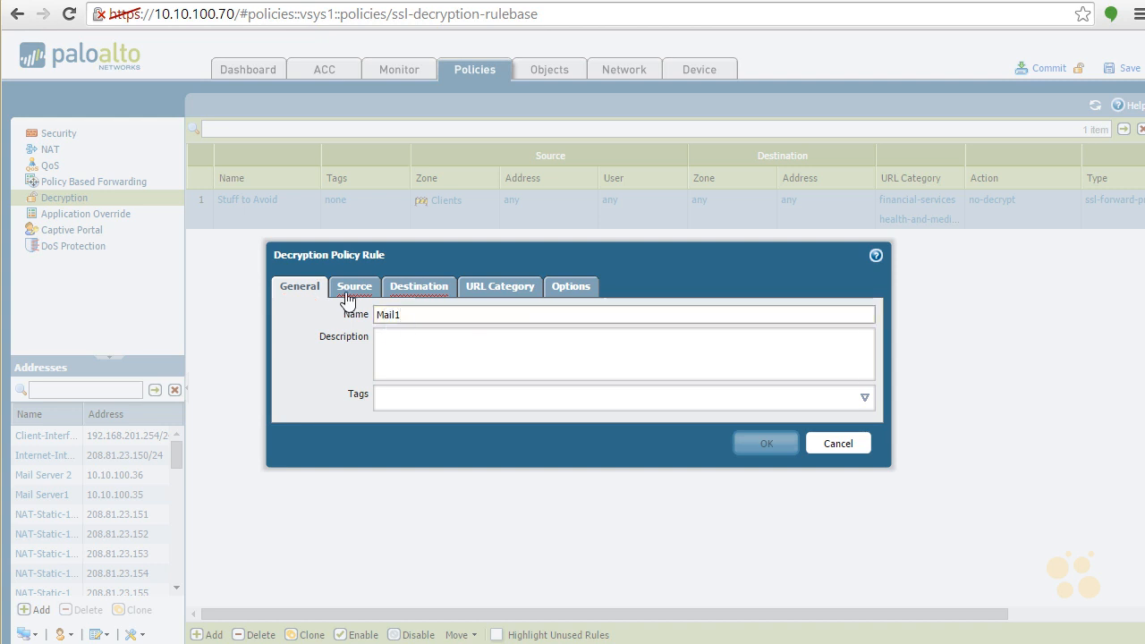
pyautogui.click(360, 287)
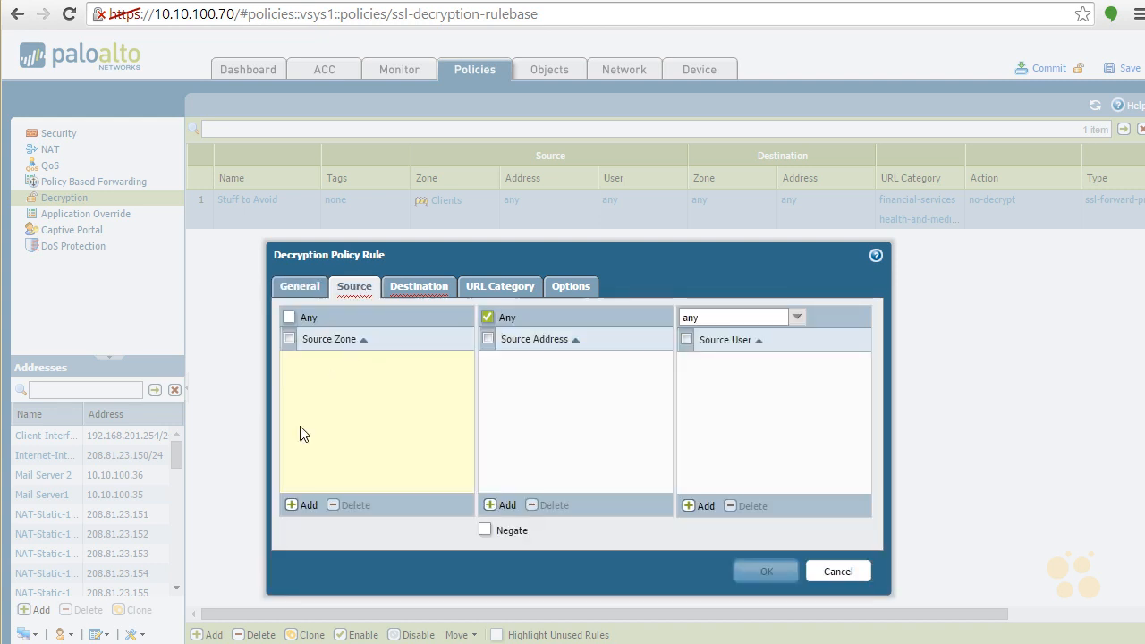
pyautogui.click(308, 505)
pyautogui.click(342, 397)
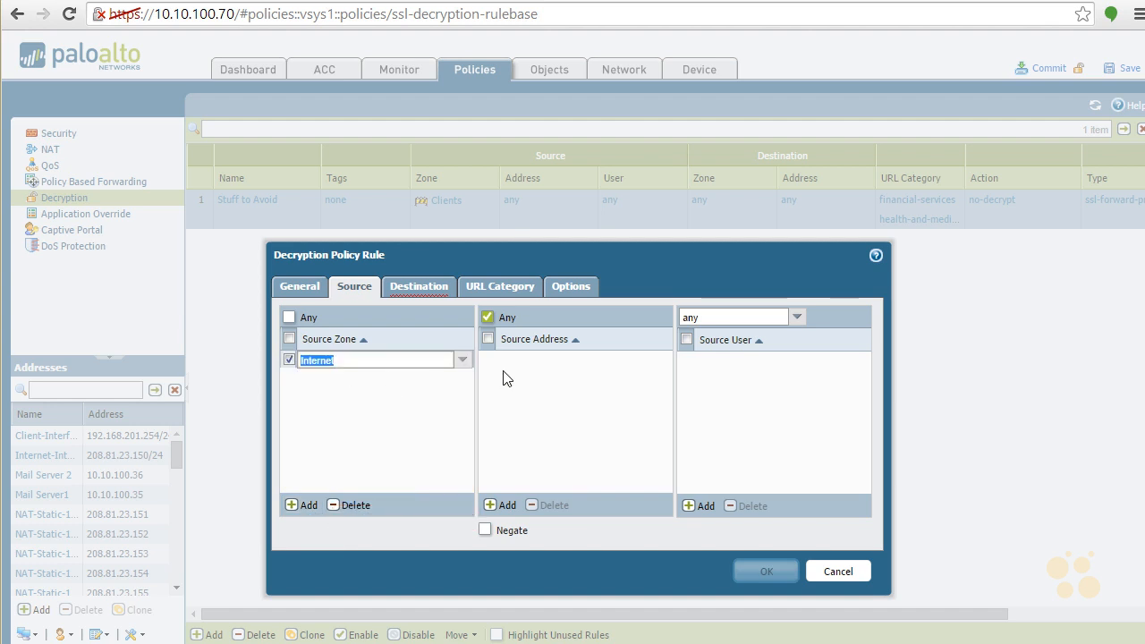
# - Set the Mail1 rule's destination zone to Servers and its destination address to Mail Server1
pyautogui.click(398, 293)
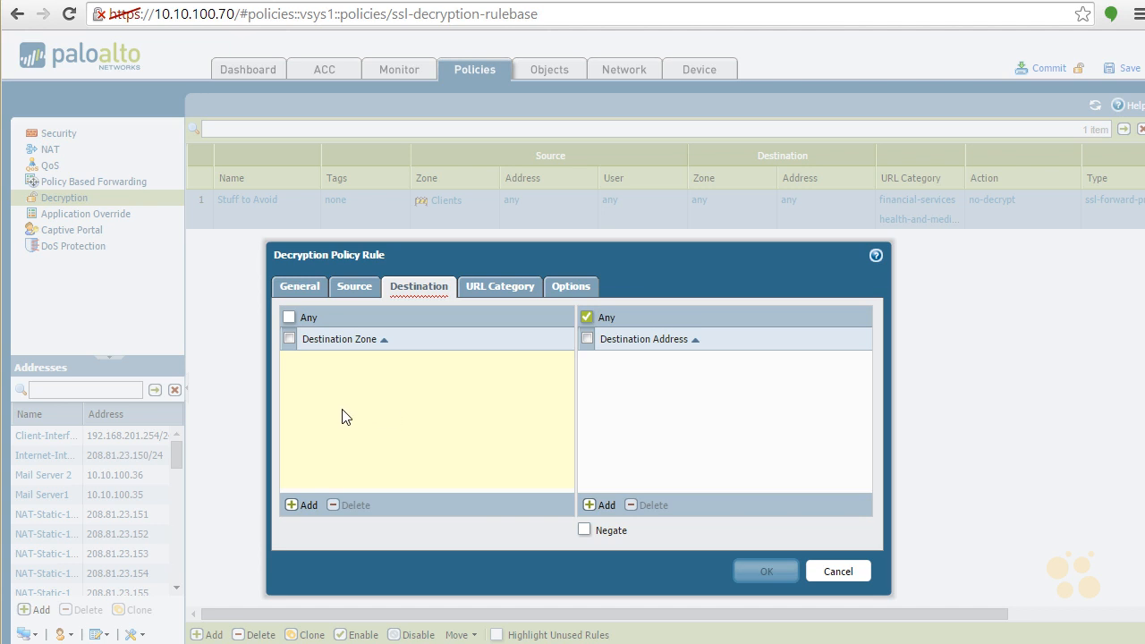
pyautogui.click(304, 503)
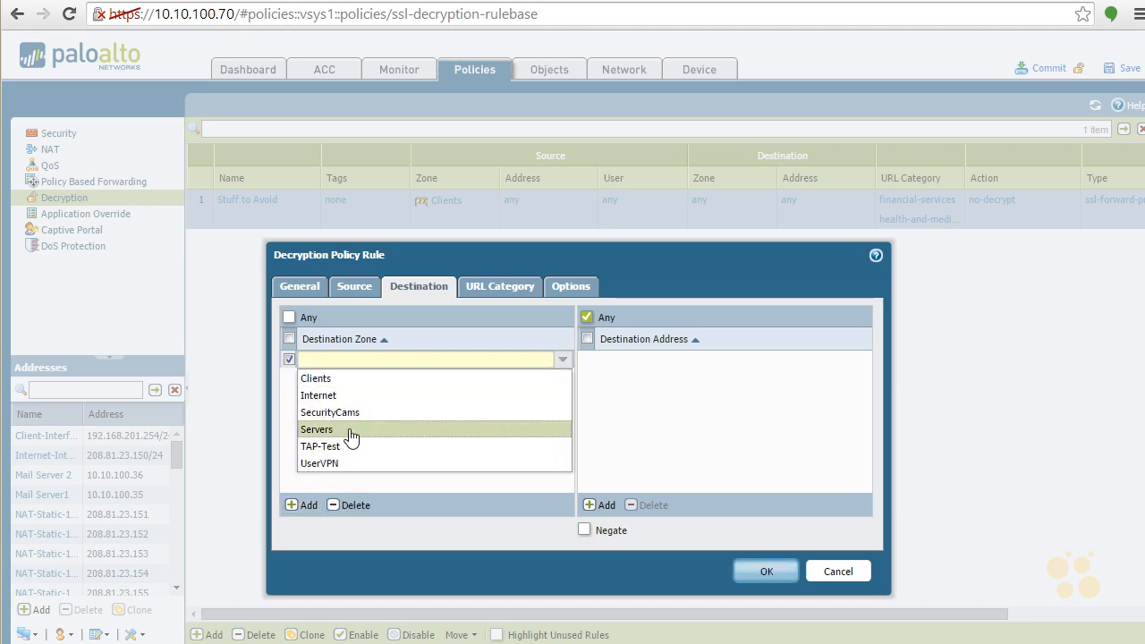
pyautogui.click(350, 434)
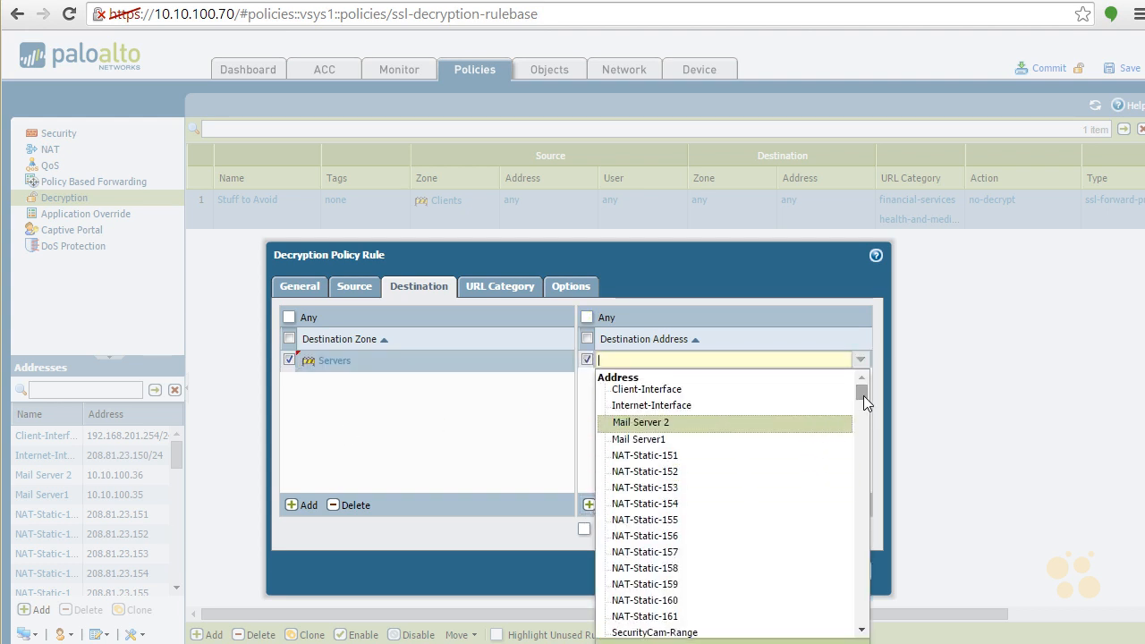
pyautogui.click(664, 439)
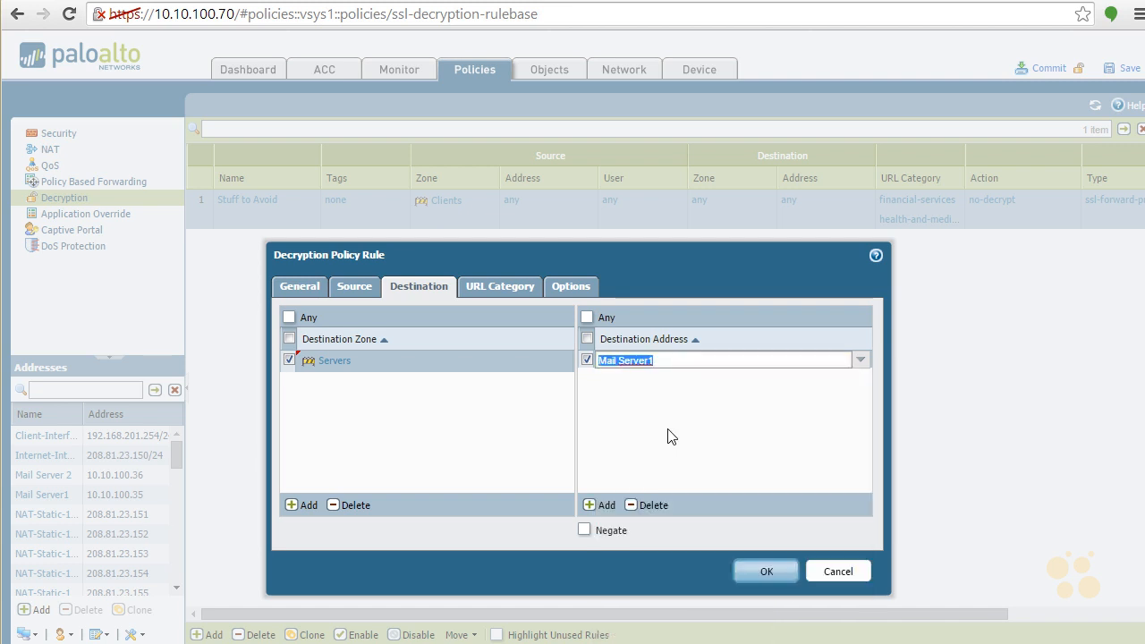
# - Set the Mail1 rule's action to Decrypt and its type to SSL Inbound Inspection
pyautogui.click(503, 286)
pyautogui.click(569, 287)
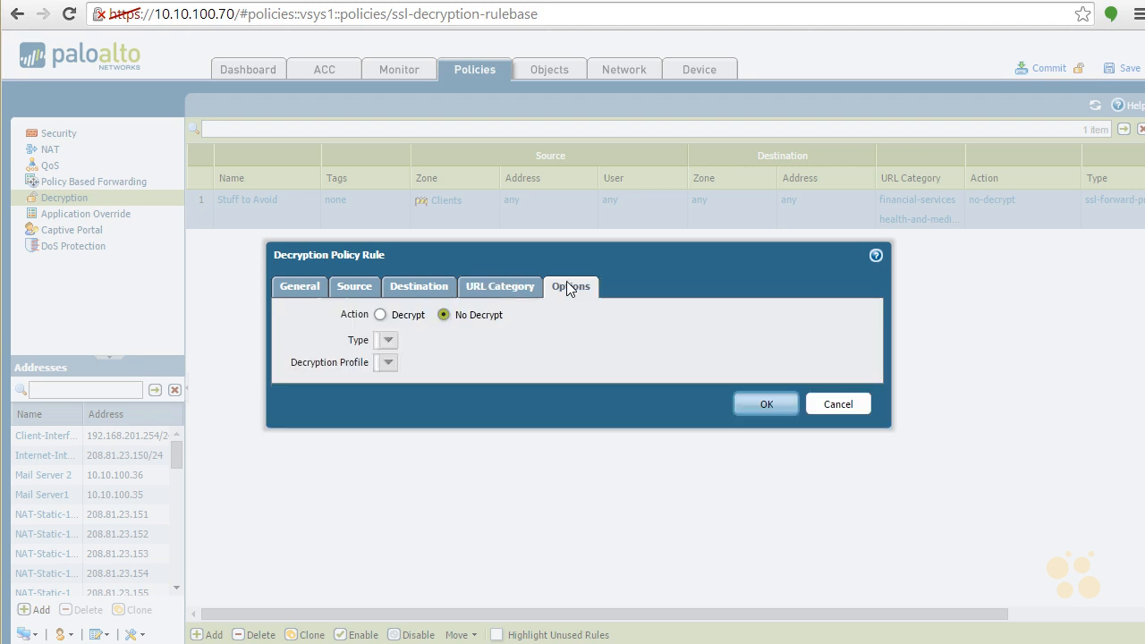
pyautogui.click(381, 316)
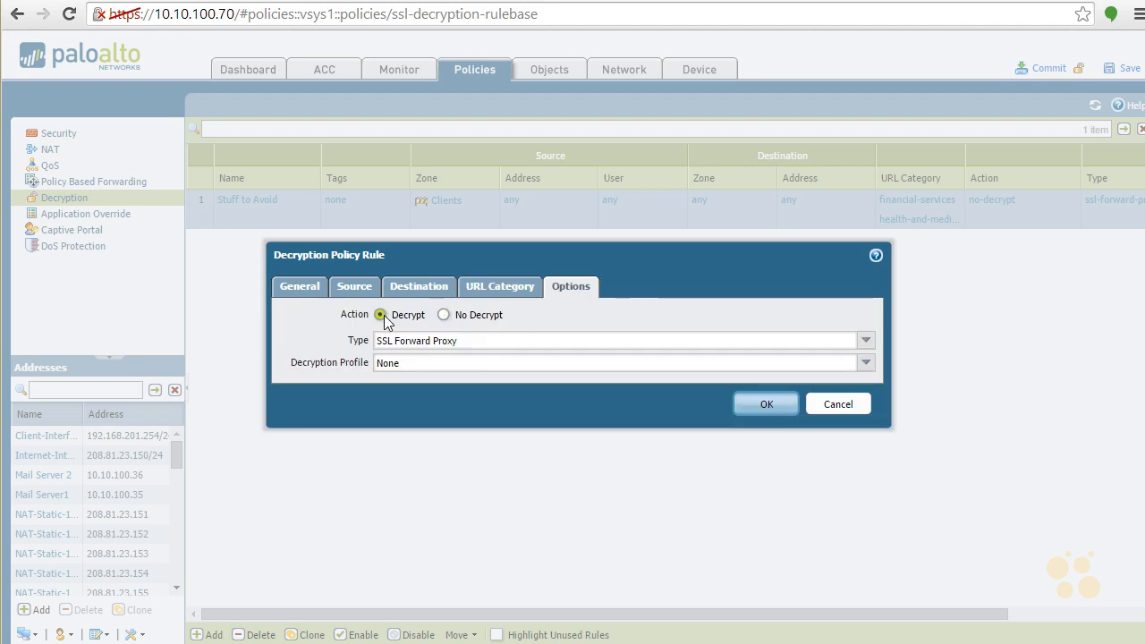
pyautogui.click(868, 343)
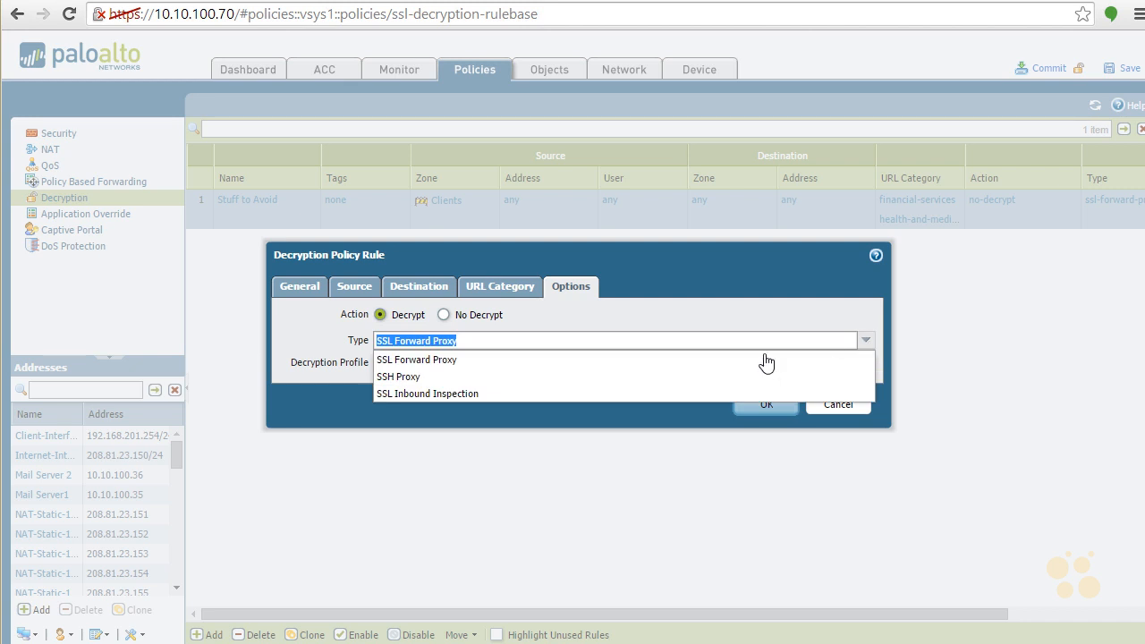
pyautogui.click(477, 393)
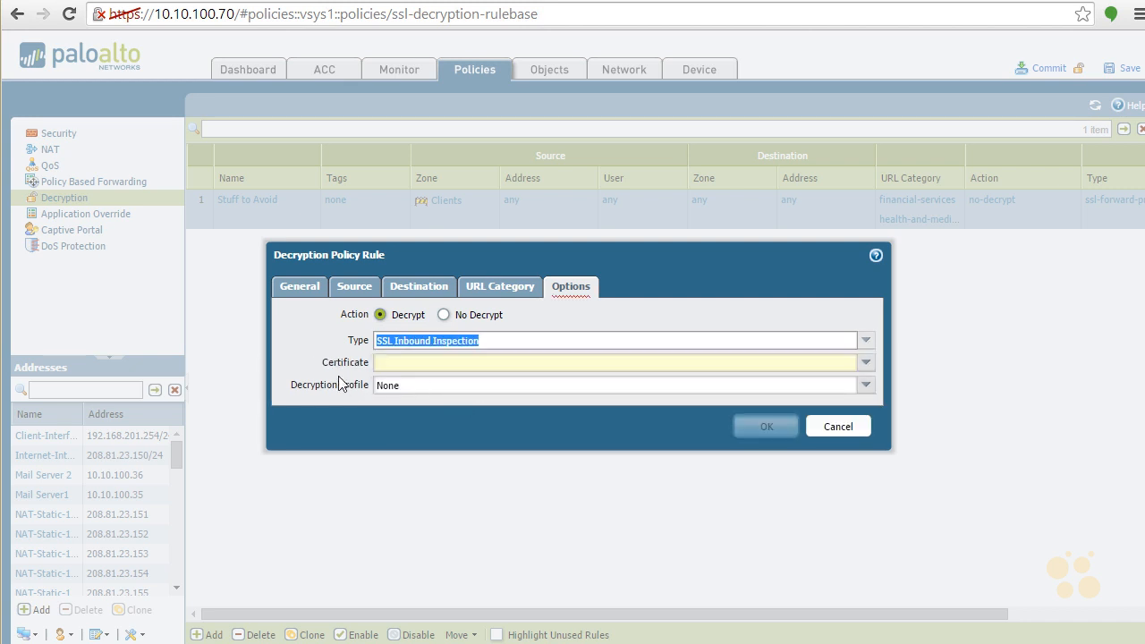
# - Assign the PAN FW certificate to the Mail1 rule's inbound inspection
pyautogui.click(865, 367)
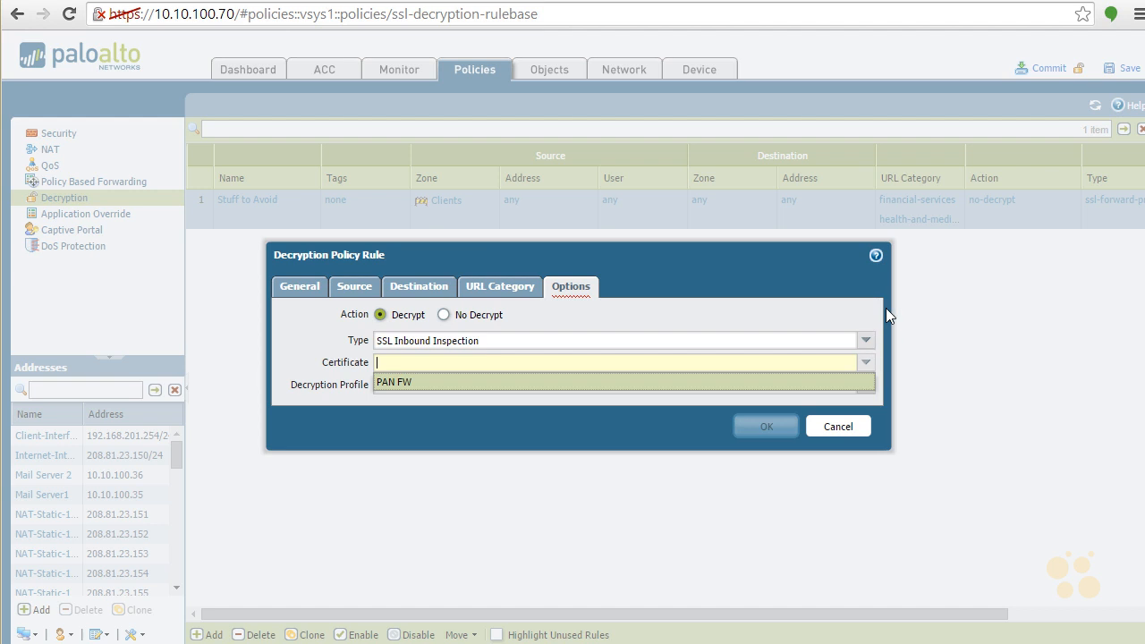
pyautogui.click(823, 300)
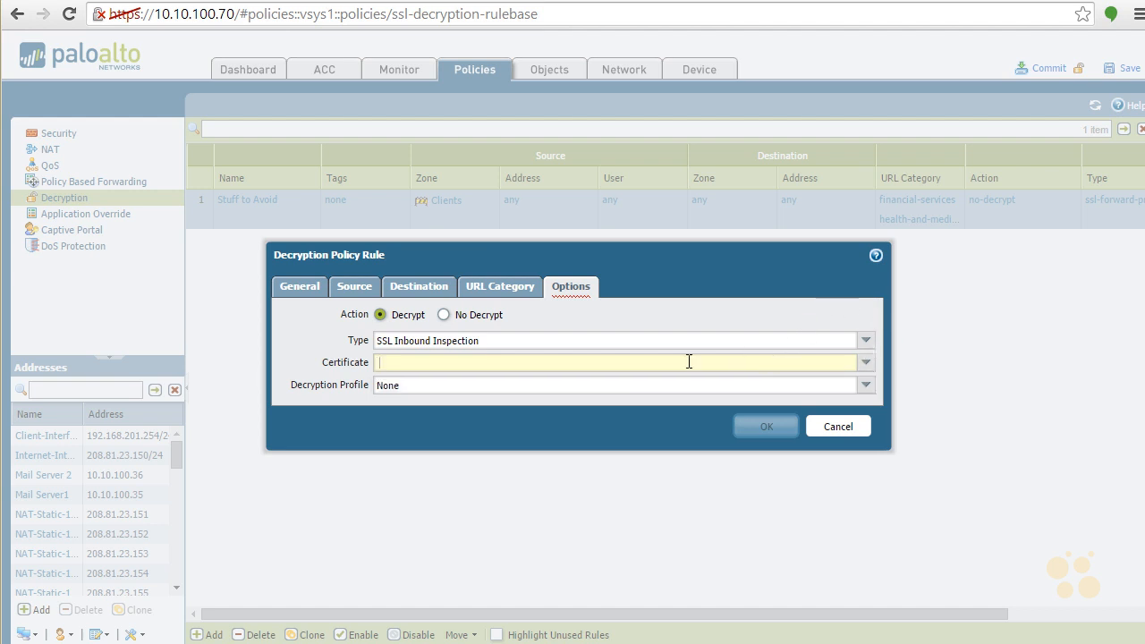
pyautogui.click(866, 363)
pyautogui.click(443, 383)
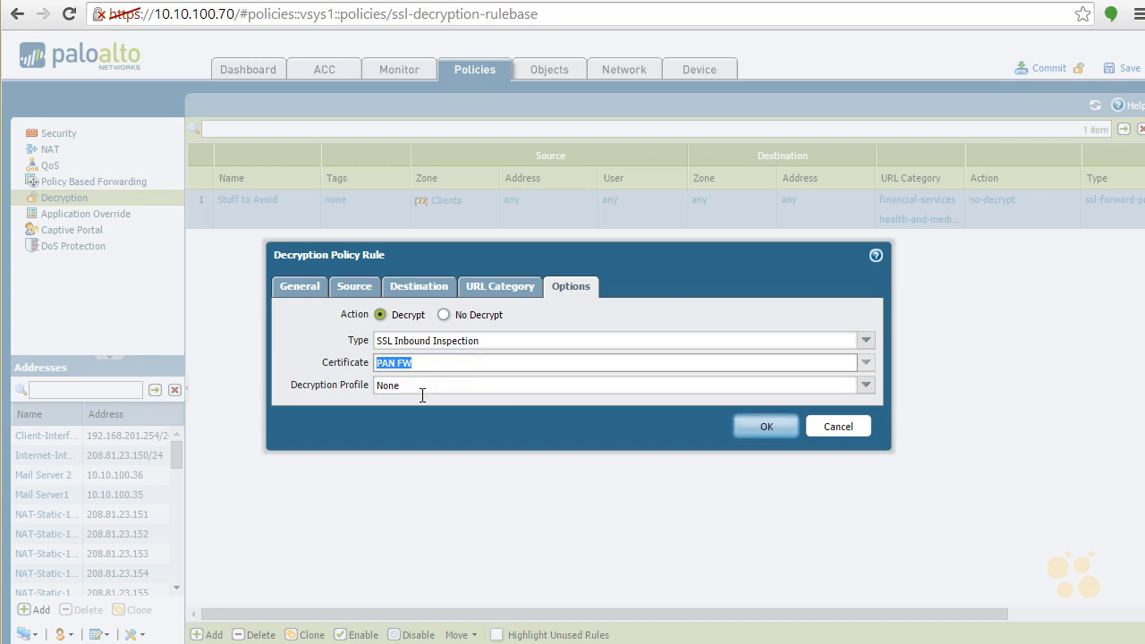
# - Start a new decryption profile for the Mail1 rule, named Test Inbound Profile
pyautogui.click(866, 387)
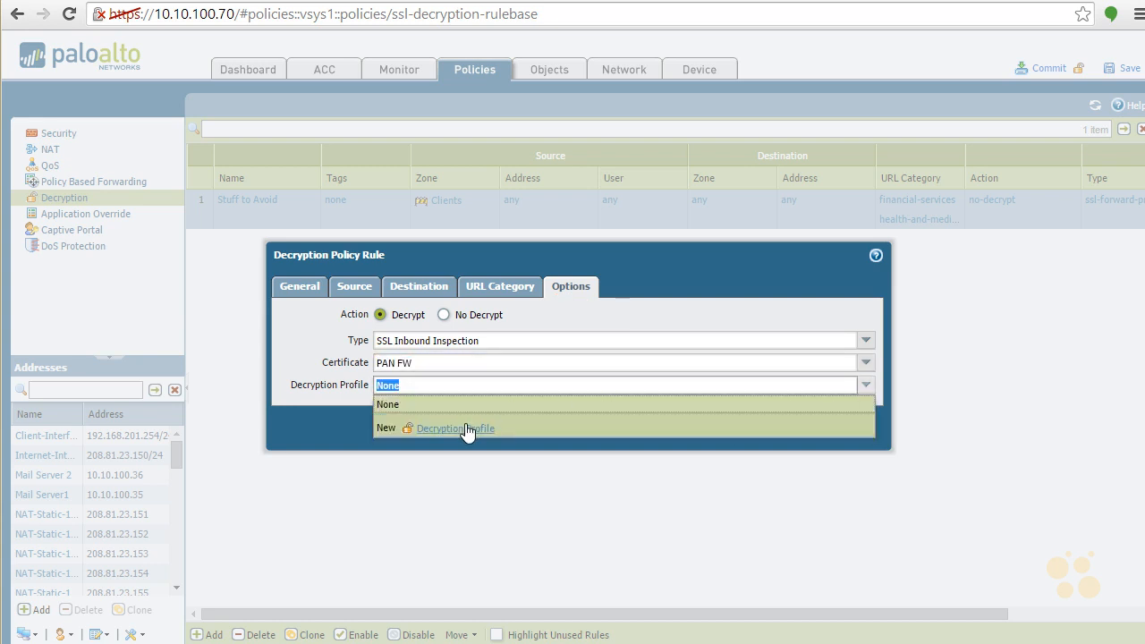
pyautogui.click(467, 429)
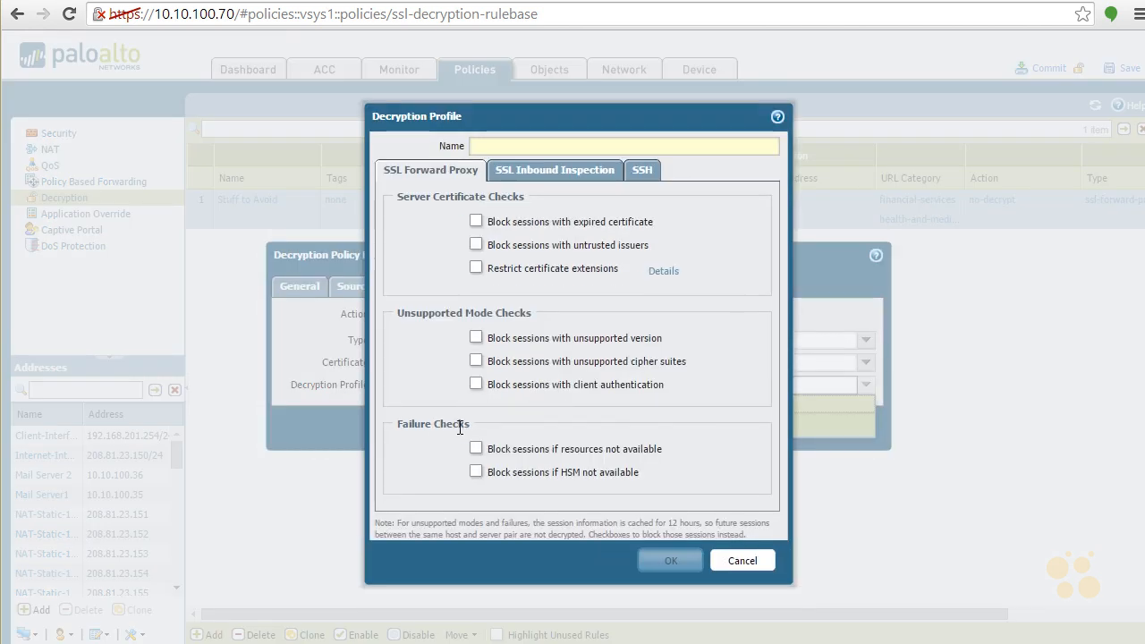
pyautogui.write('Tes Profile')
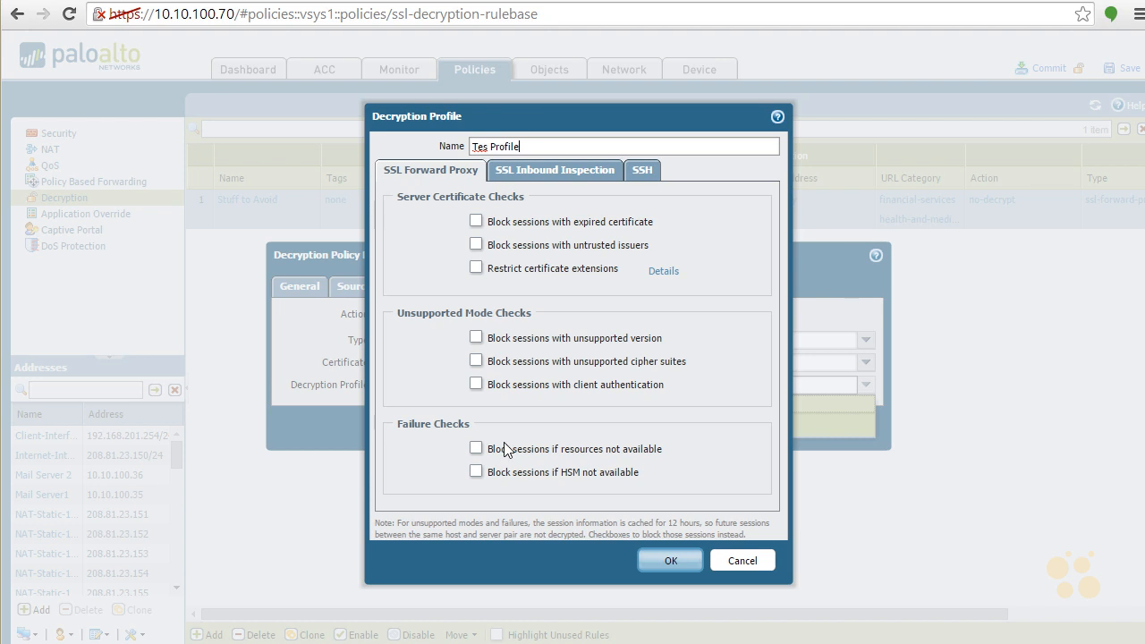
pyautogui.write('t')
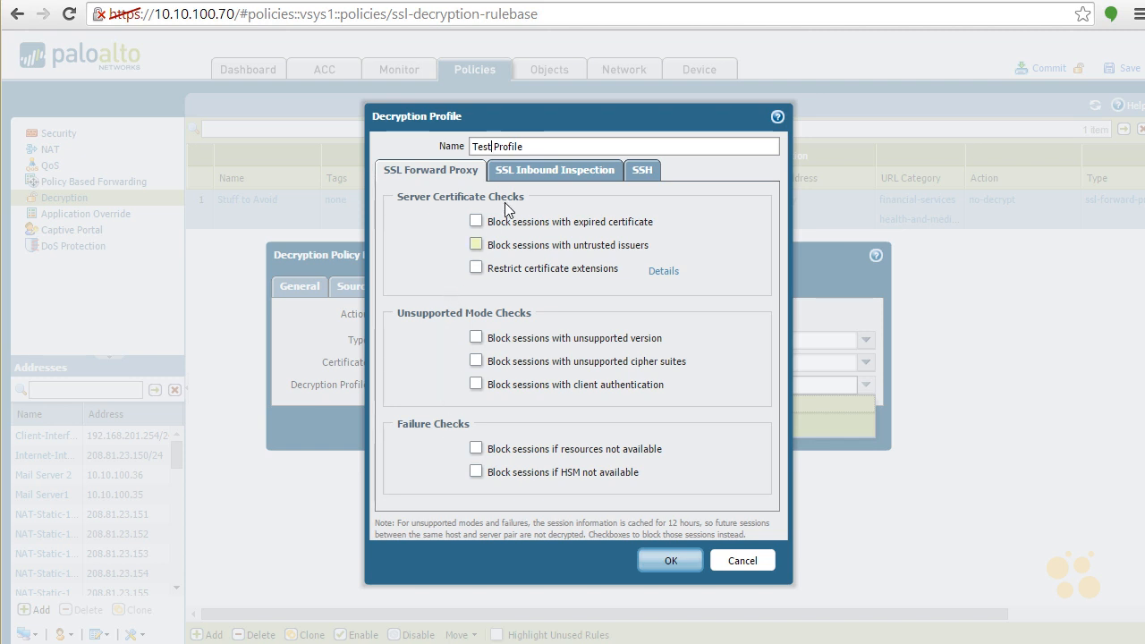
pyautogui.click(547, 176)
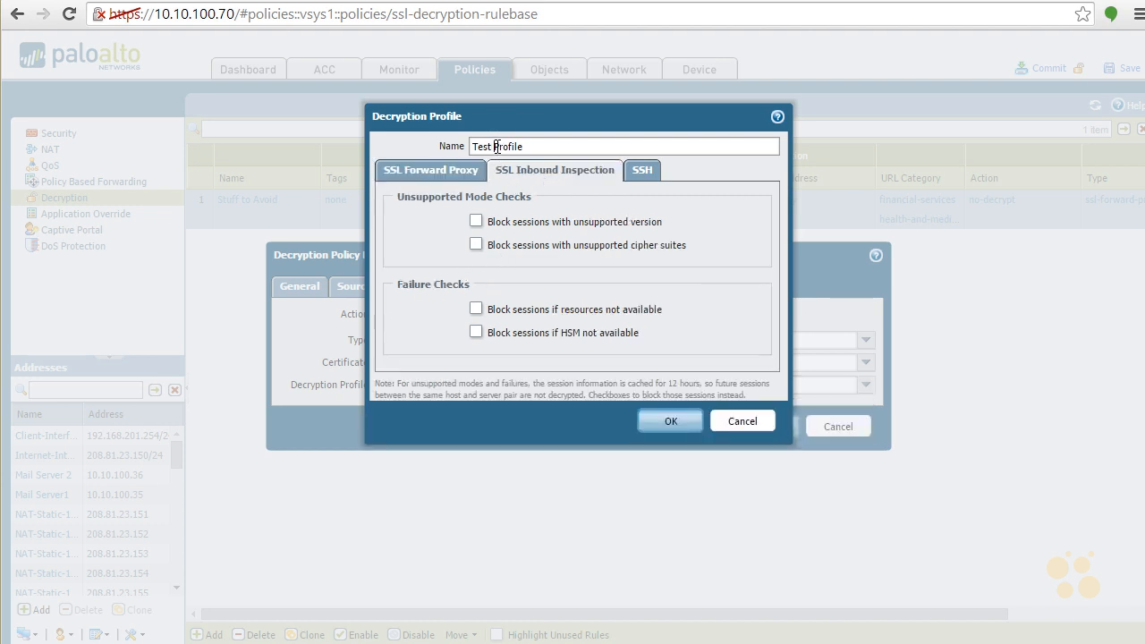
pyautogui.write('Inbound')
# - Block SSL inbound inspection sessions with unsupported versions and unsupported cipher suites, and save both the profile and the Mail1 rule
pyautogui.click(477, 222)
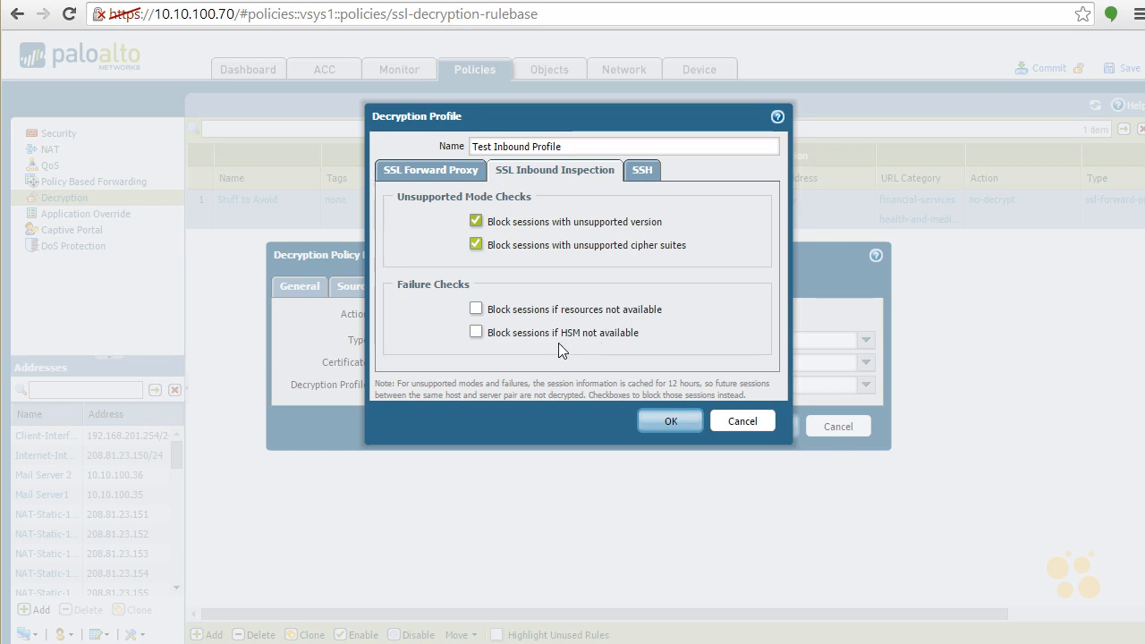
pyautogui.click(643, 171)
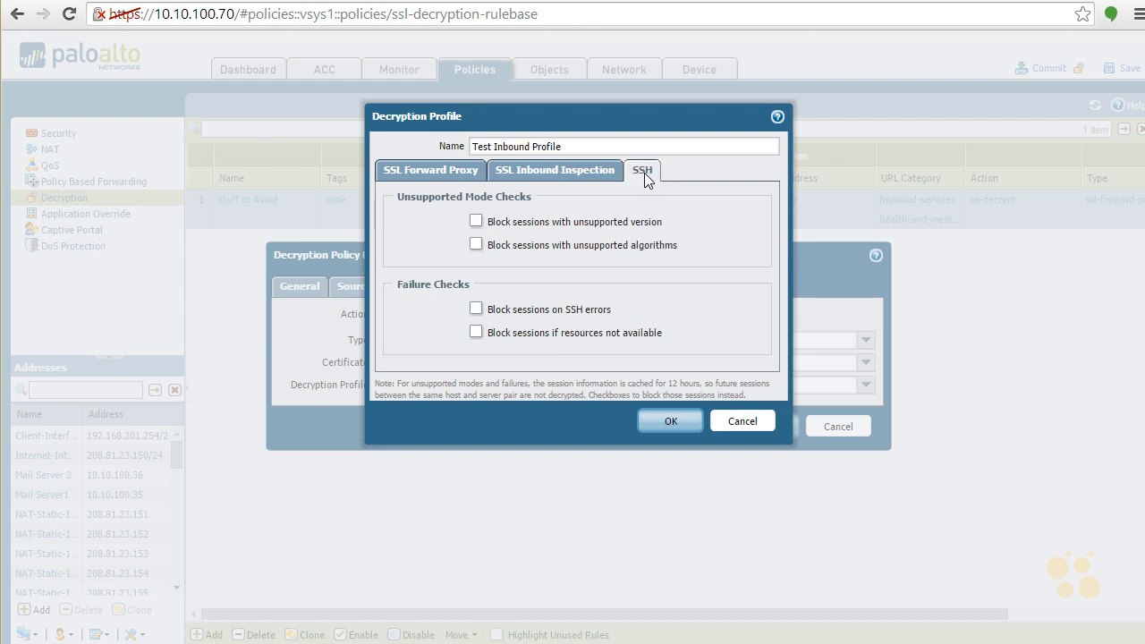
pyautogui.click(555, 172)
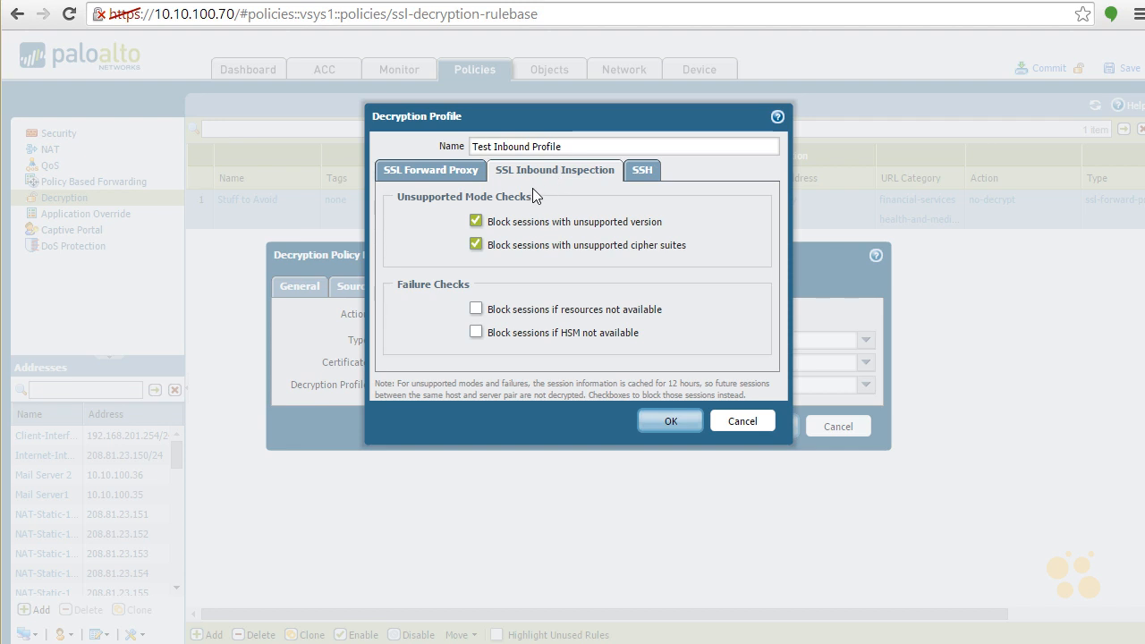
pyautogui.click(661, 419)
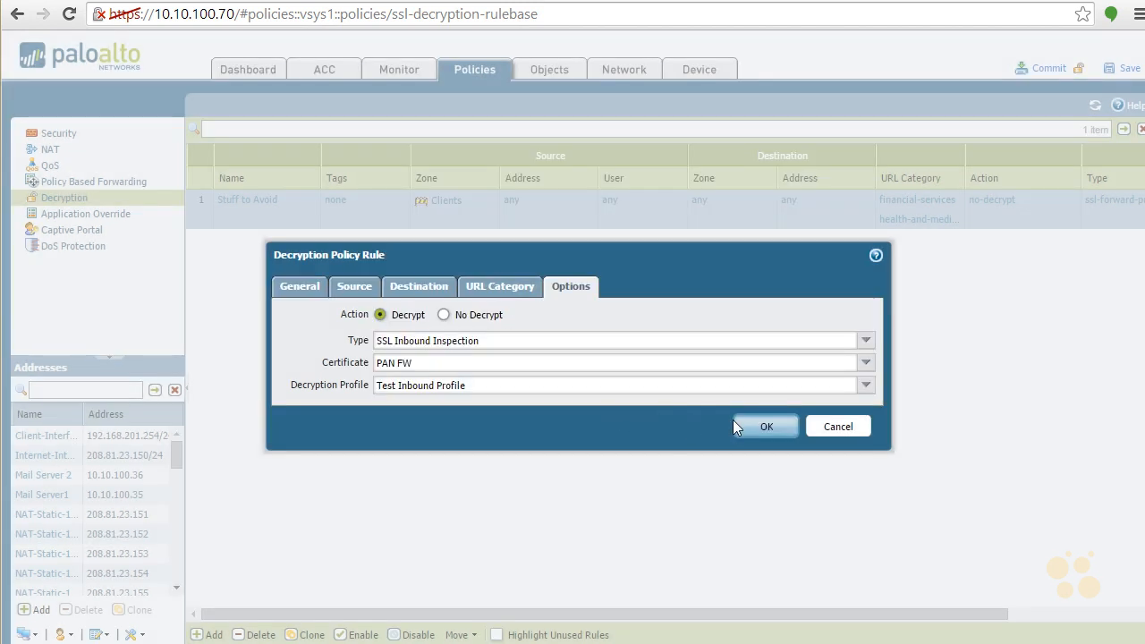
pyautogui.click(762, 426)
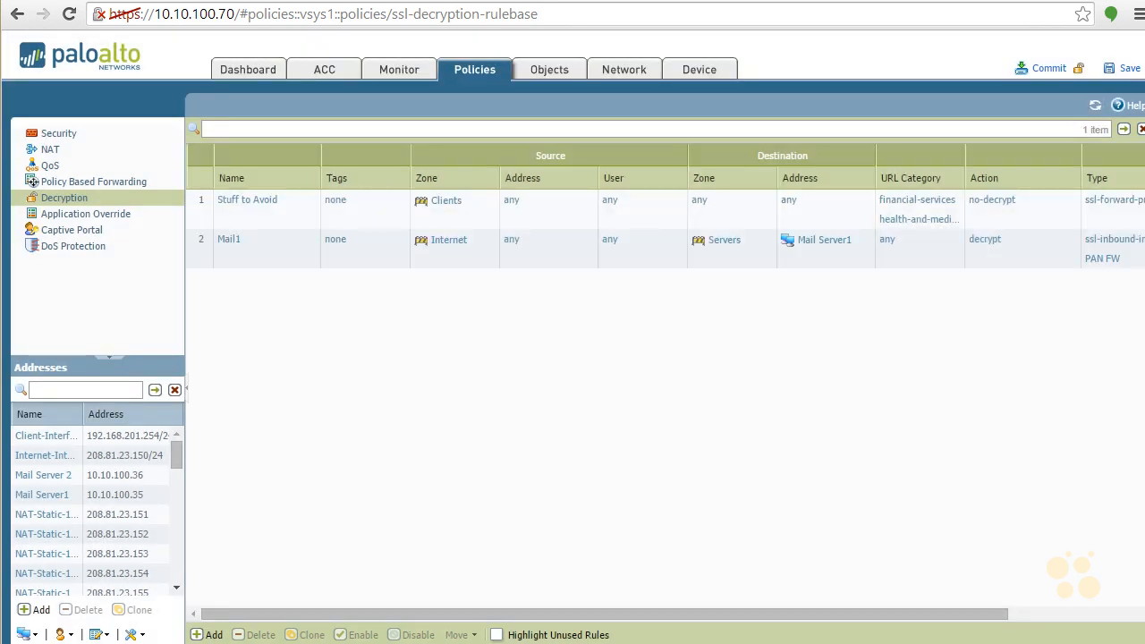